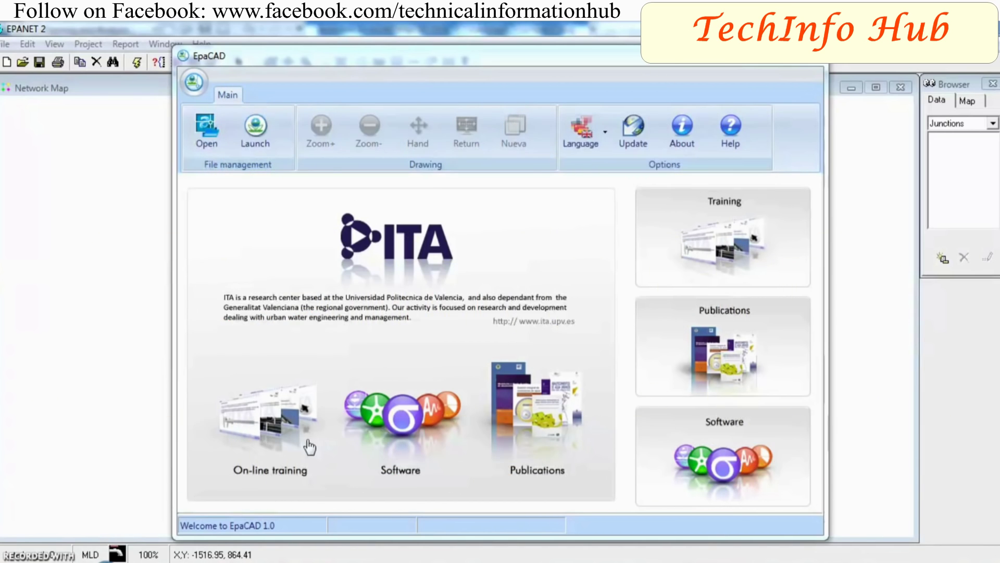
Start a polyline (PL) at the bridge and trace the road to its first bend
click(264, 422)
click(225, 404)
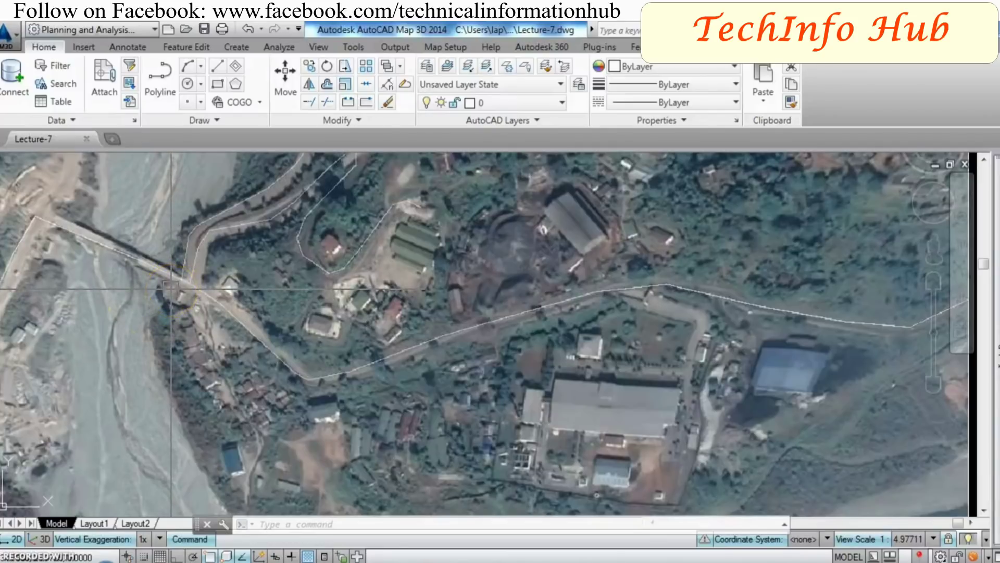
text(p)
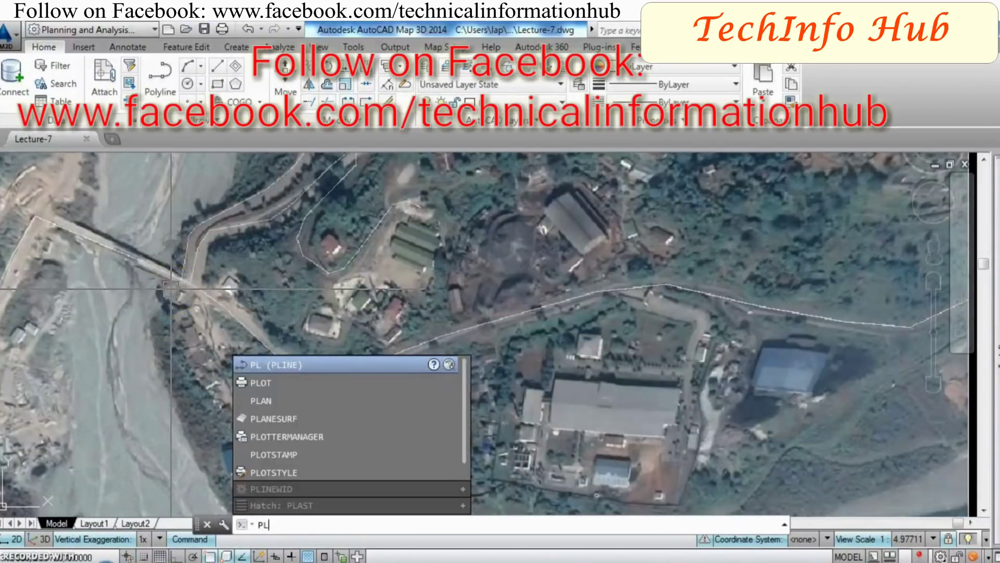
key(Return)
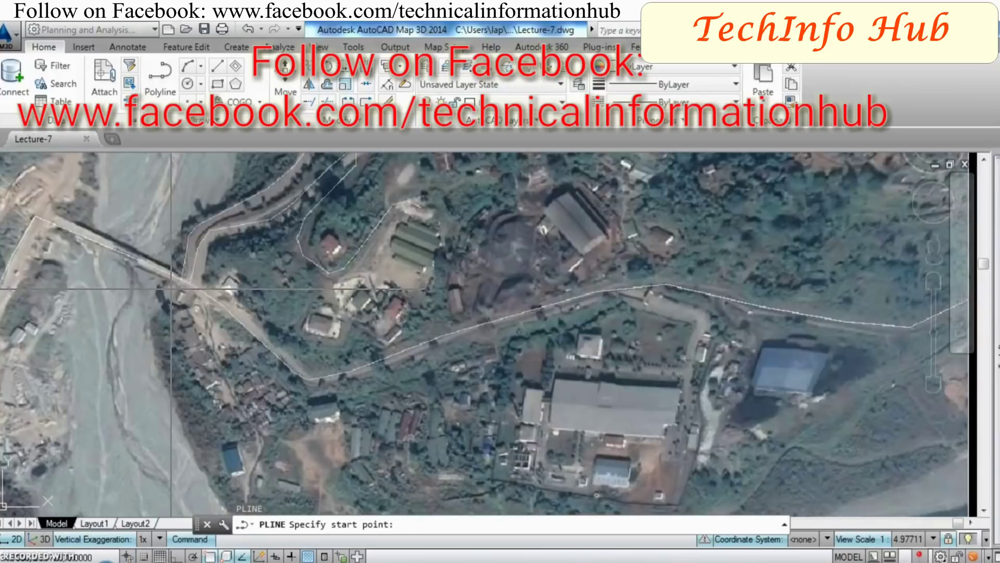
click(144, 283)
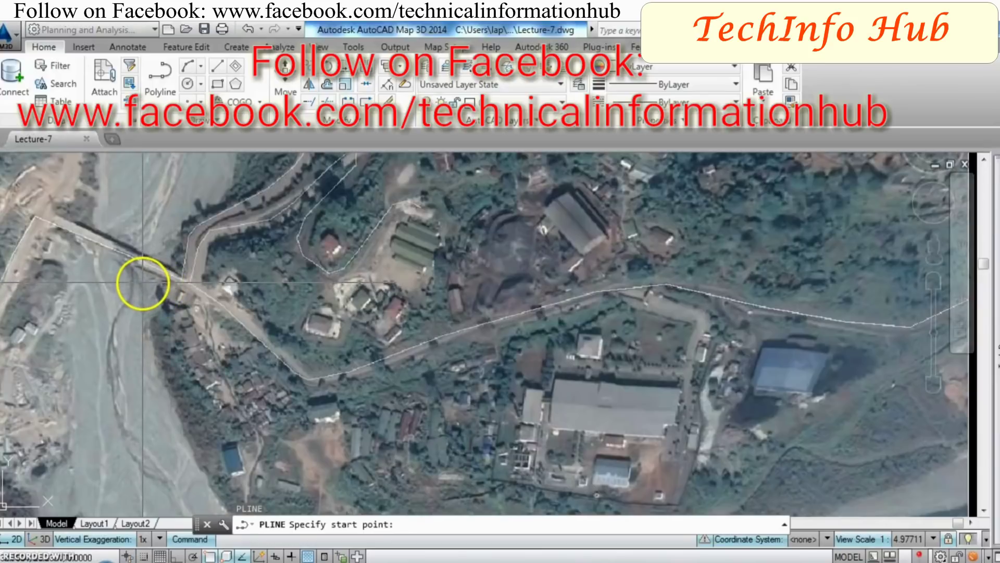
click(194, 287)
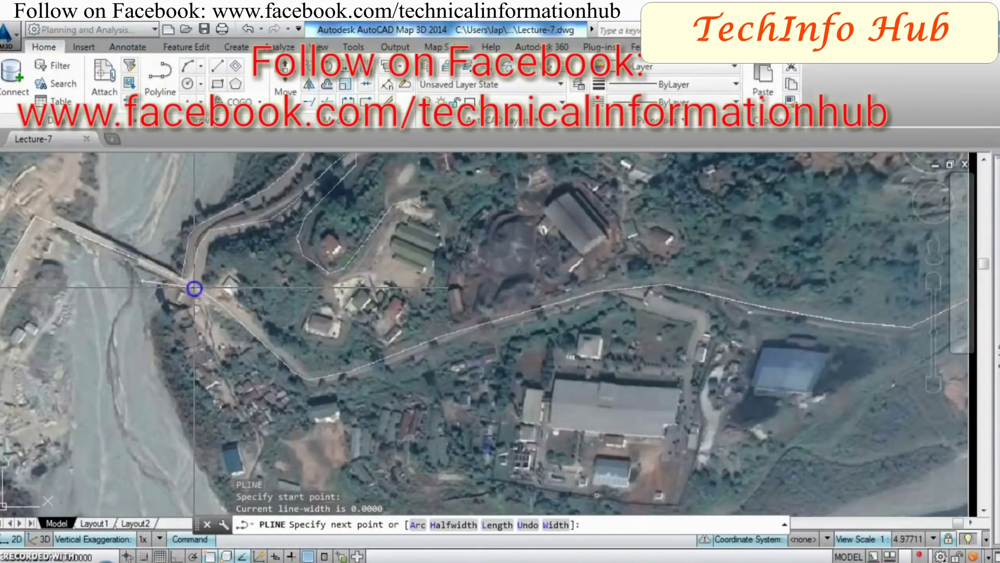
click(194, 287)
scroll(198, 291, up, 4)
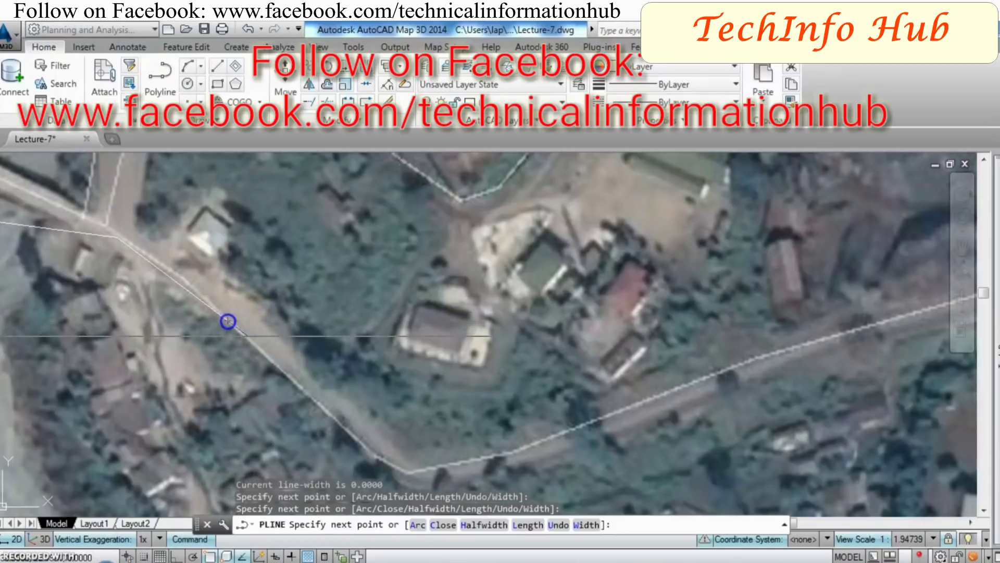
click(292, 380)
click(364, 444)
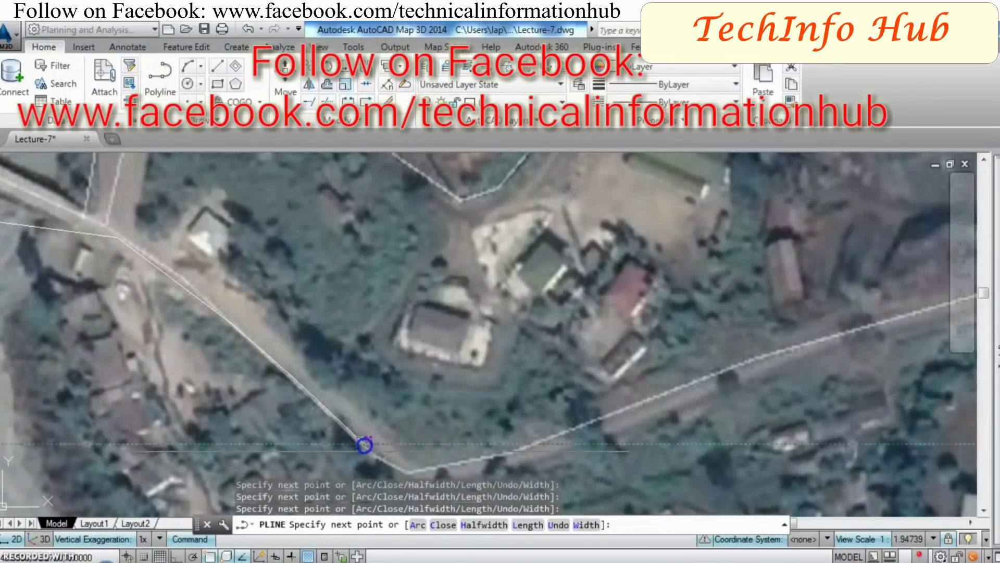
middle_drag(405, 474, 394, 383)
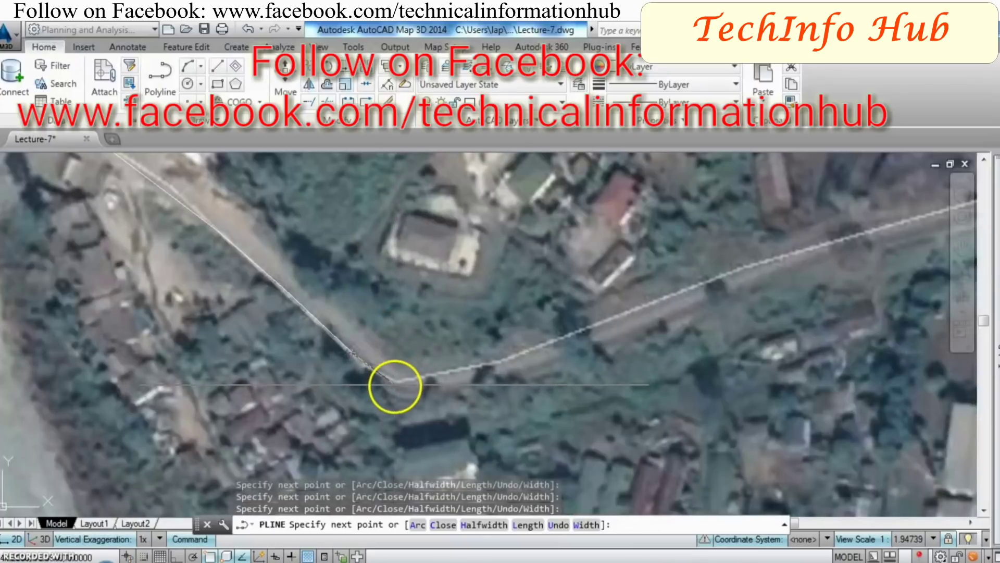
click(395, 384)
Continue the polyline east along the road, ending on the existing line's endpoint
click(485, 360)
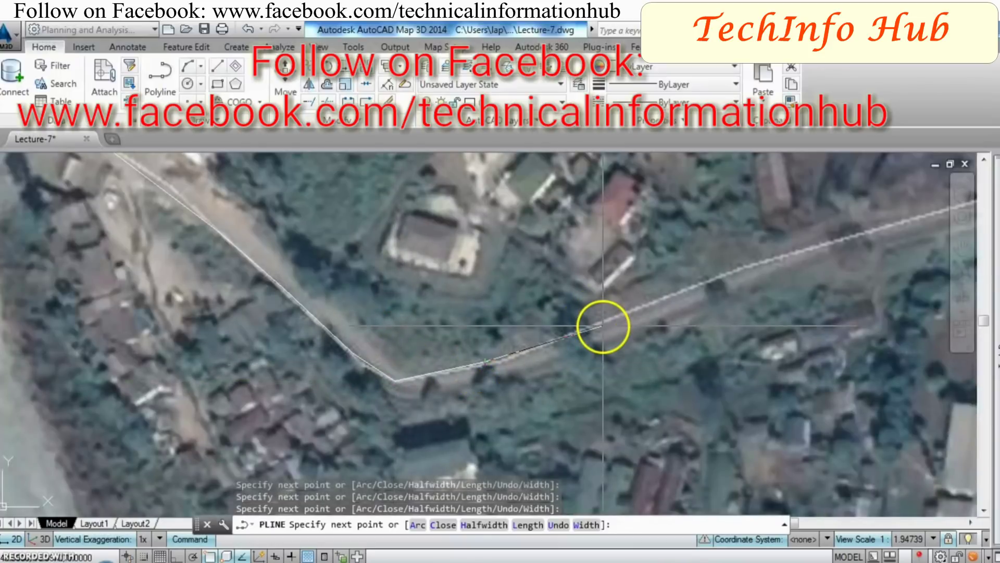
click(709, 281)
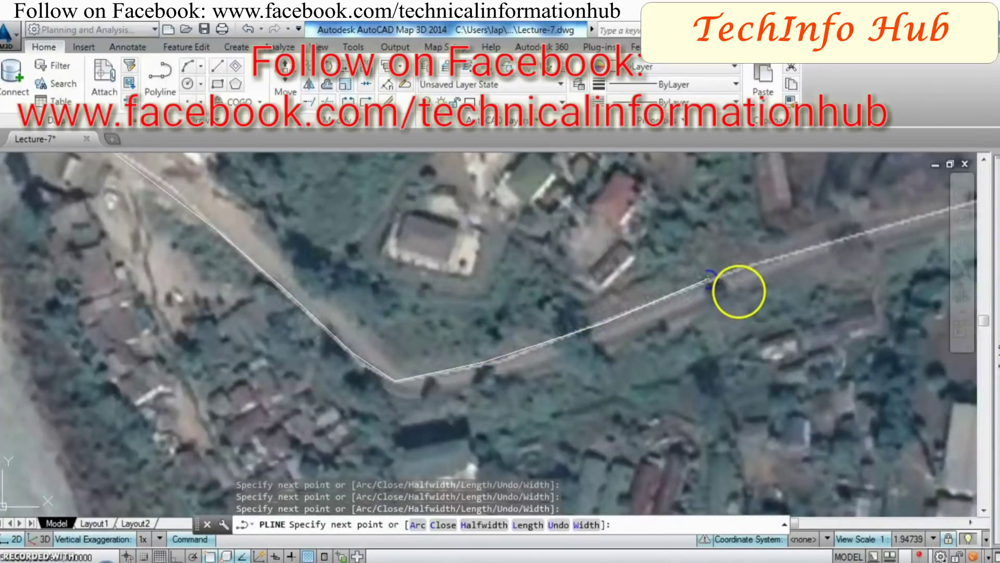
middle_drag(724, 320, 460, 395)
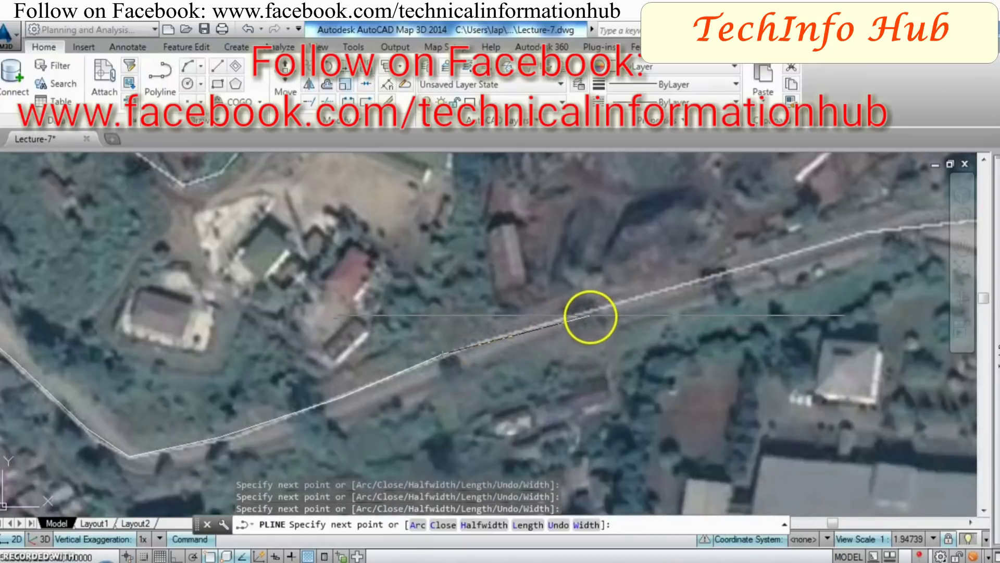
click(579, 315)
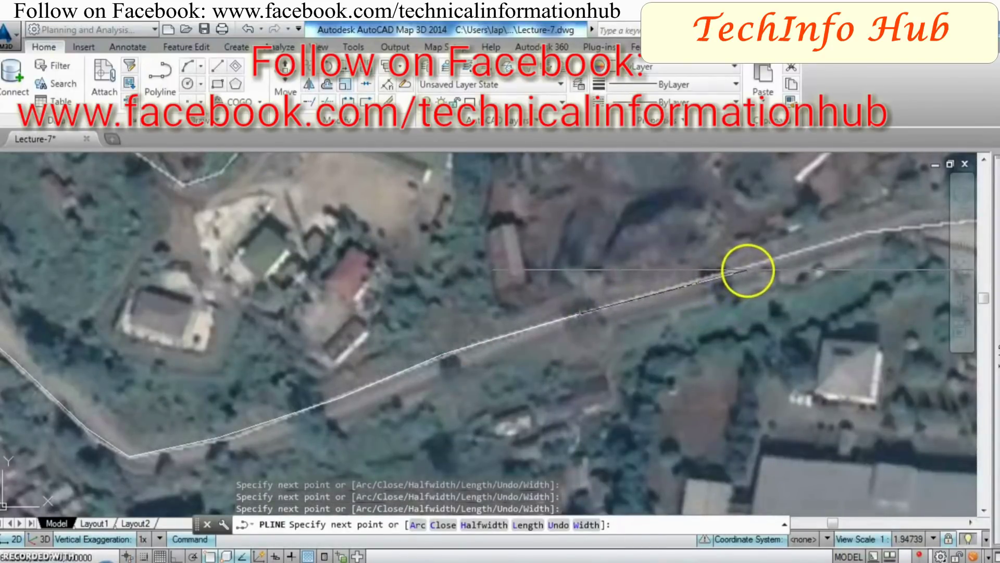
click(752, 264)
scroll(789, 307, down, 2)
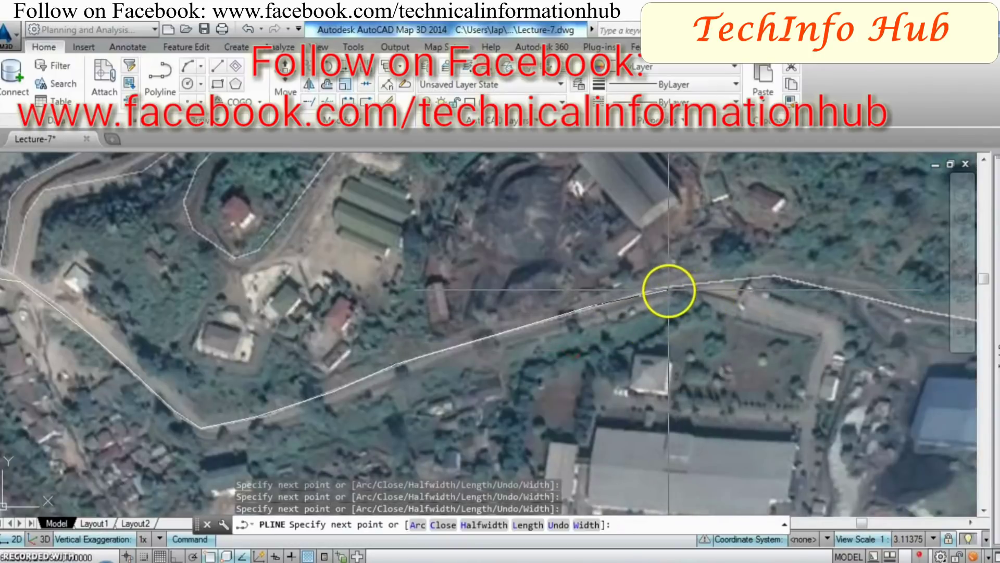
click(668, 289)
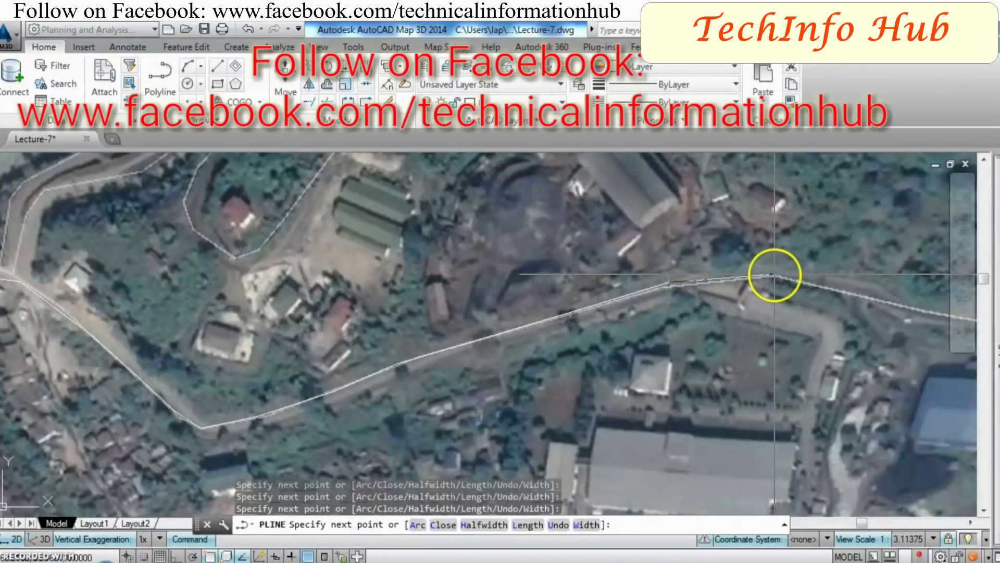
click(775, 273)
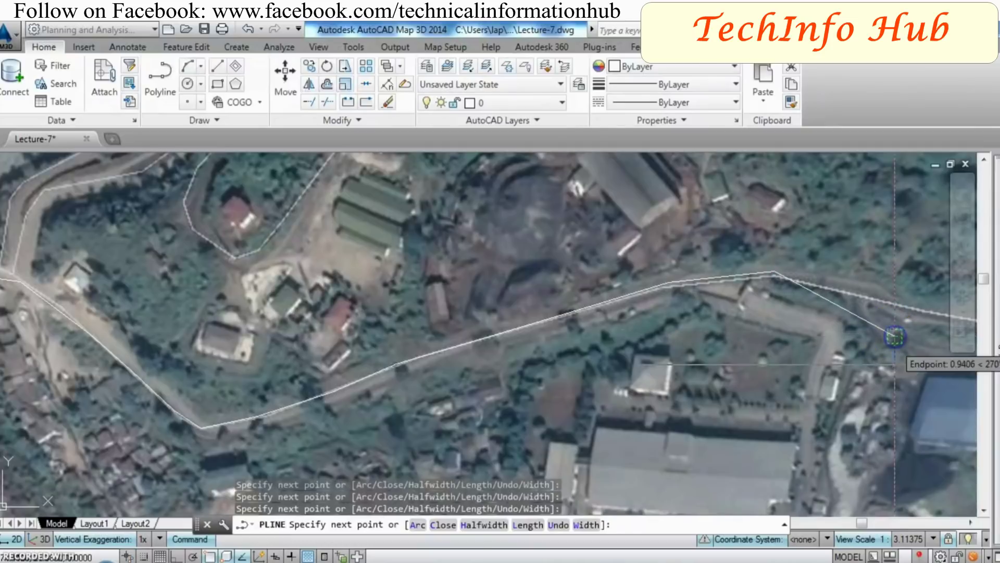
click(895, 338)
key(Escape)
scroll(593, 350, down, 2)
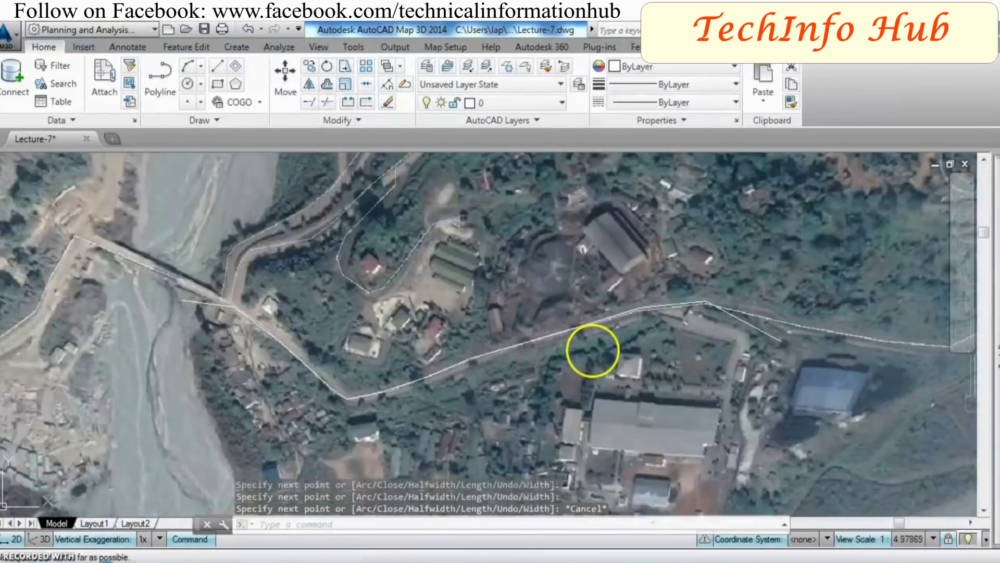
Draw a line from the point near the bridge to the road route's endpoint
middle_drag(224, 306, 352, 295)
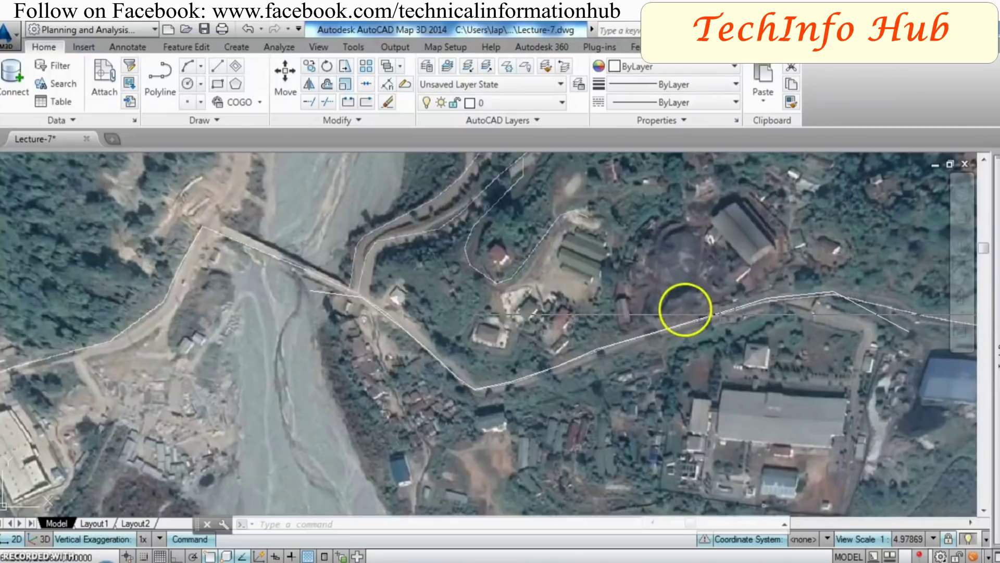
click(312, 290)
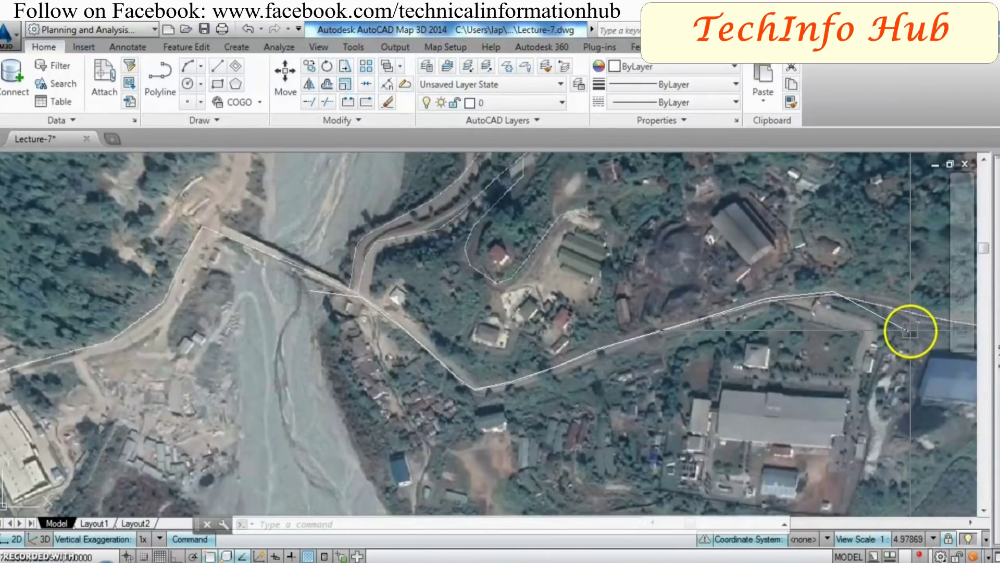
click(344, 290)
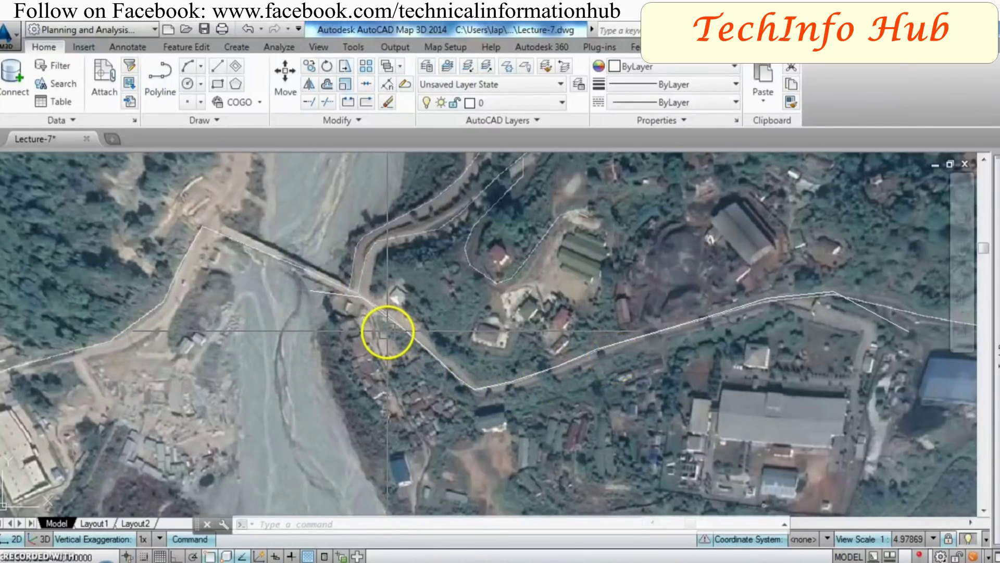
Save the drawing as Lecture-7.dxf using the AutoCAD 2013 DXF file type
click(15, 39)
click(46, 242)
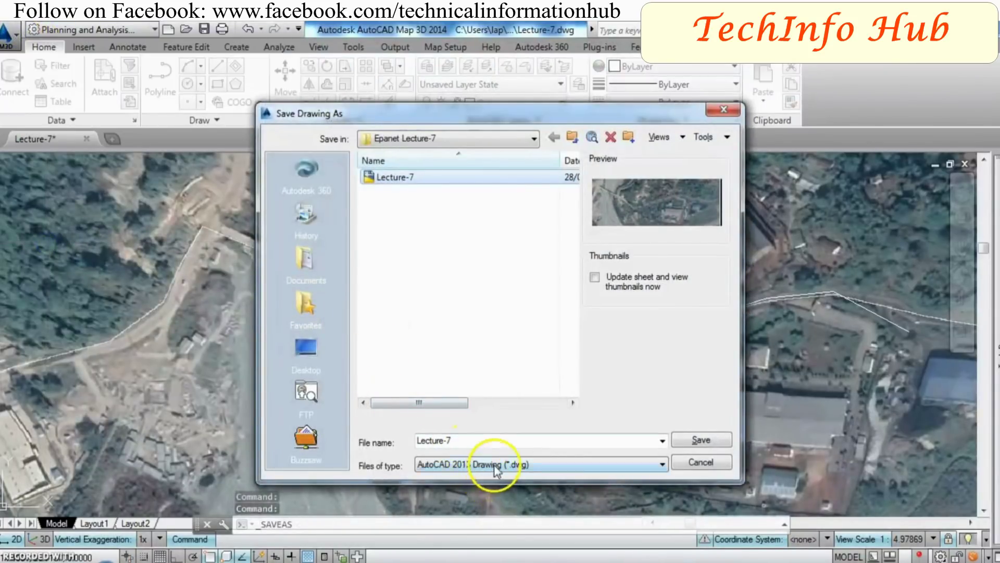
click(495, 464)
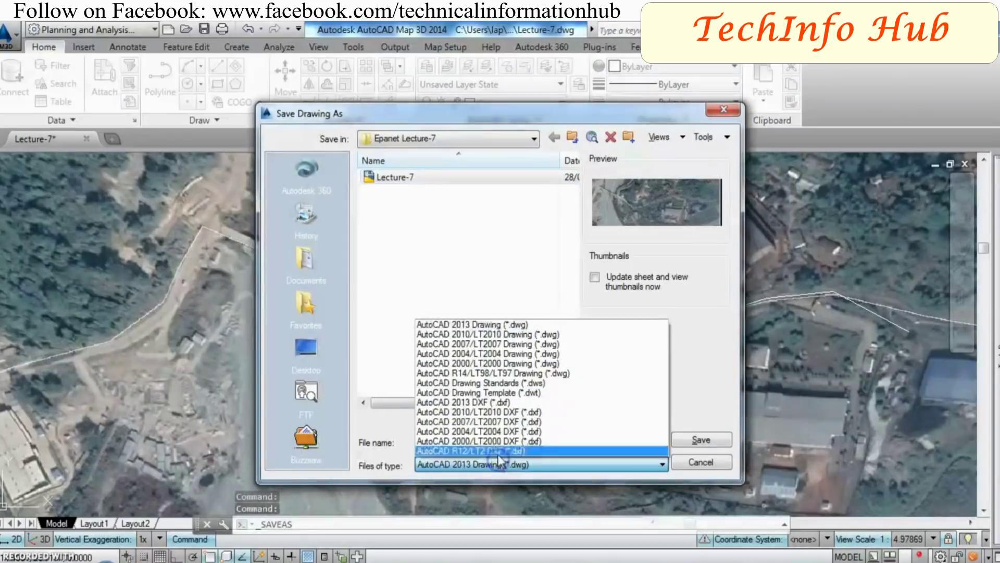
click(449, 403)
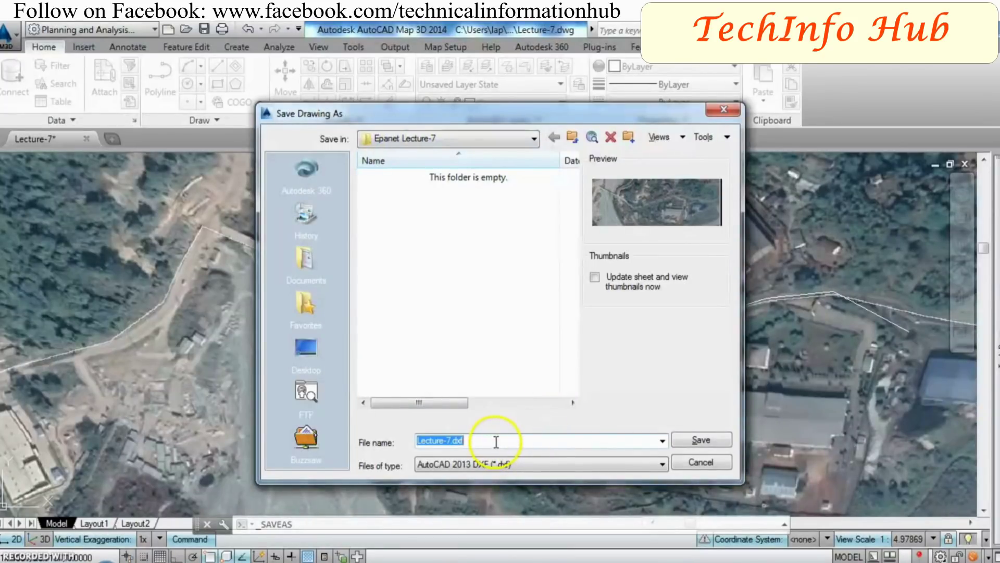
click(698, 441)
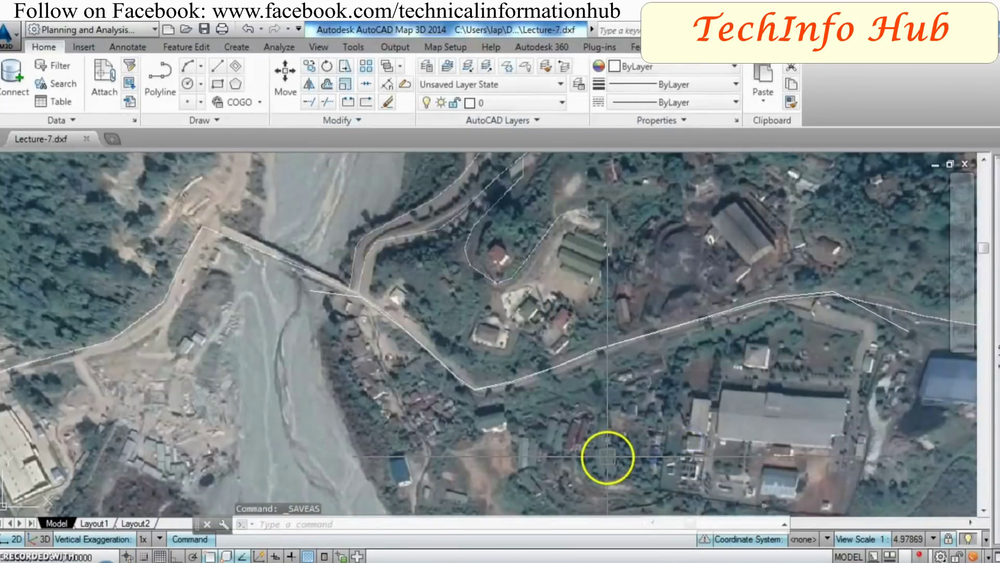
click(167, 540)
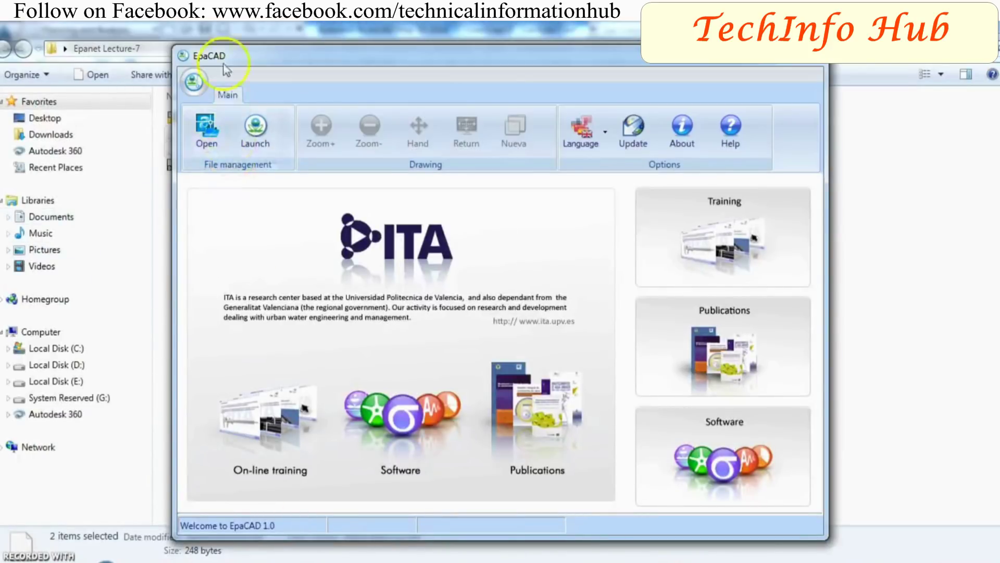
Load Lecture-7.dxf from the Epanet Lecture-7 folder into EpaCAD
click(219, 144)
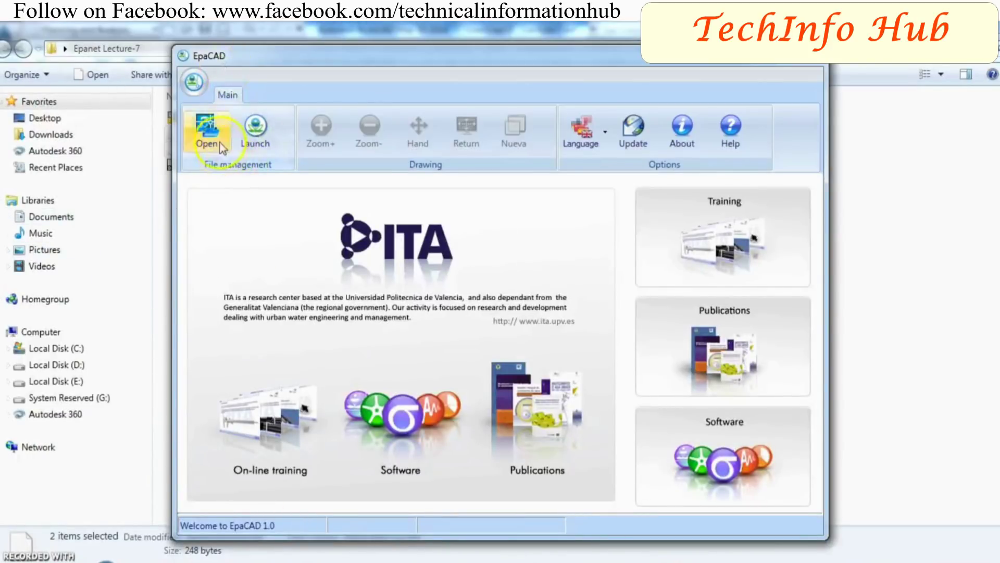
click(389, 311)
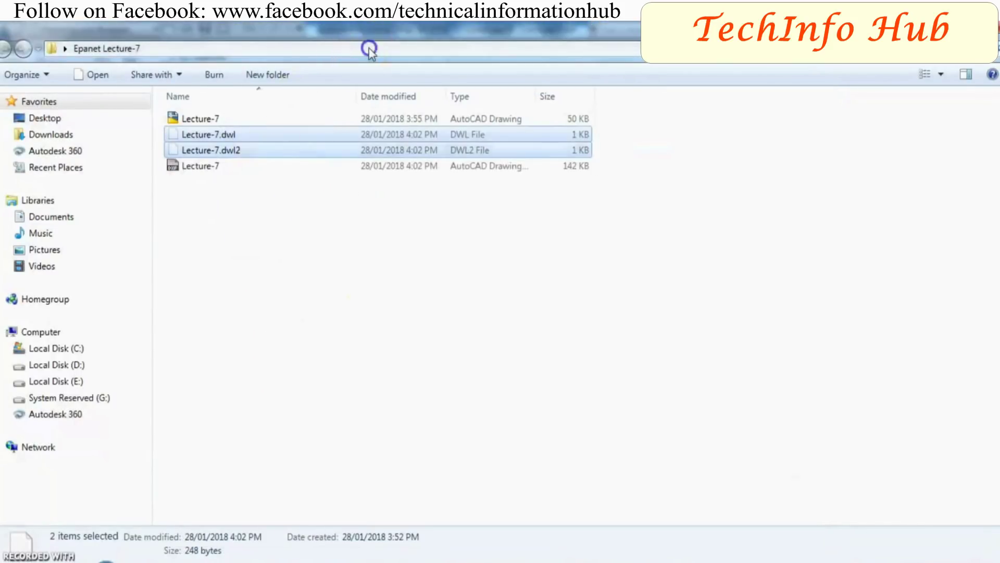
click(370, 48)
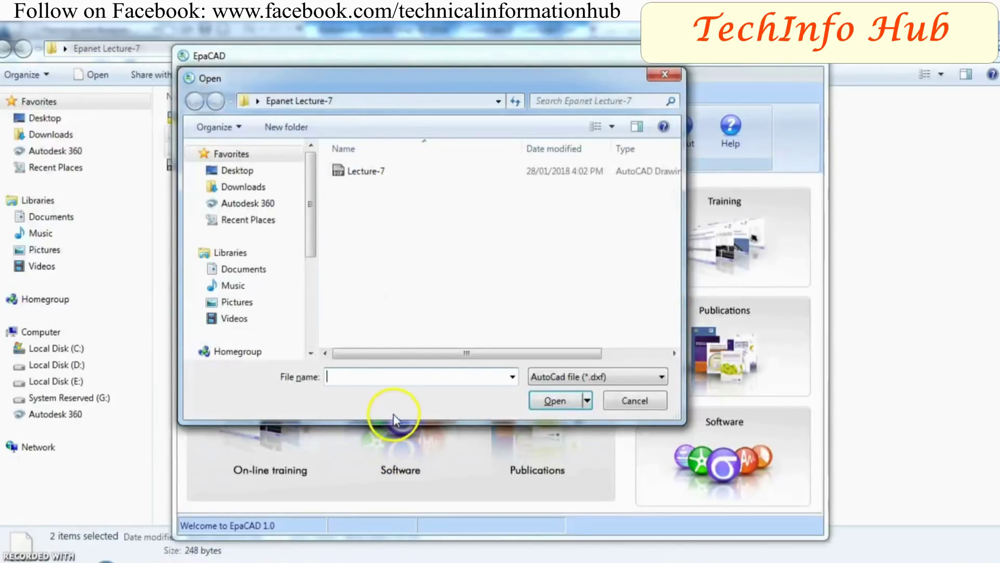
text(C:\Users\lap\Desktop\Epanet Lecture-7)
click(553, 400)
click(379, 167)
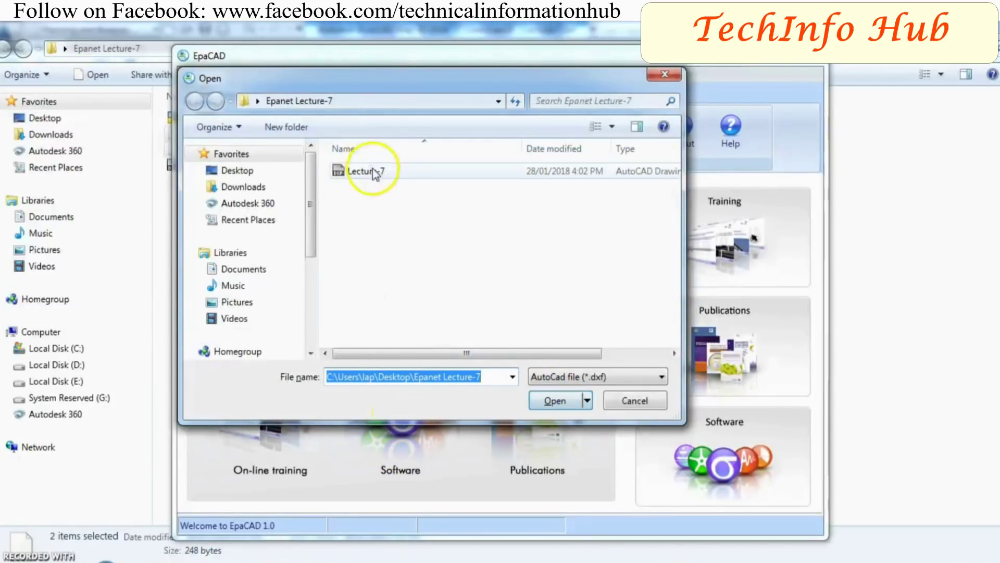
click(555, 397)
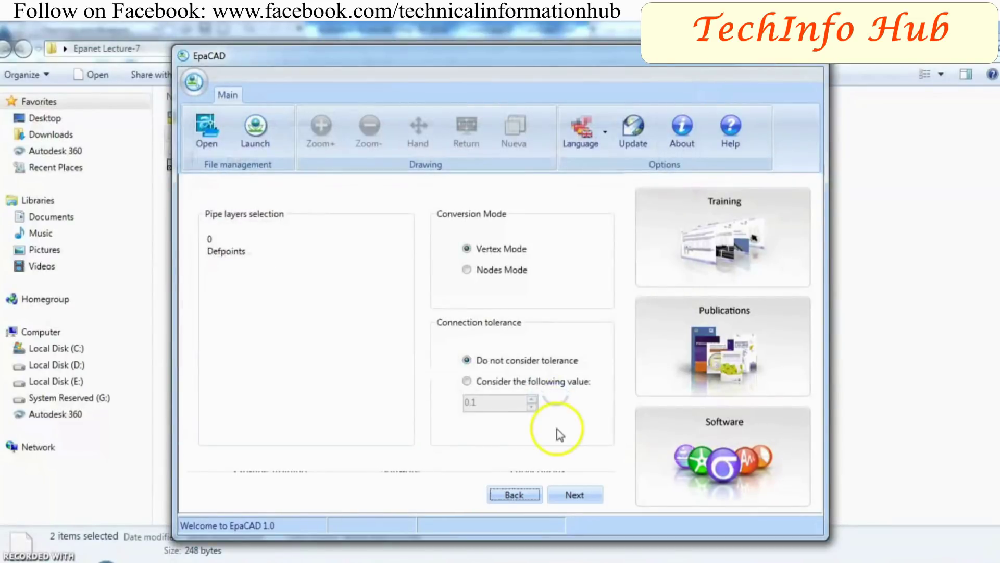
Convert layer 0 in Vertex Mode and save the result as 'Lecture-7 Vertex' (.inp)
click(221, 239)
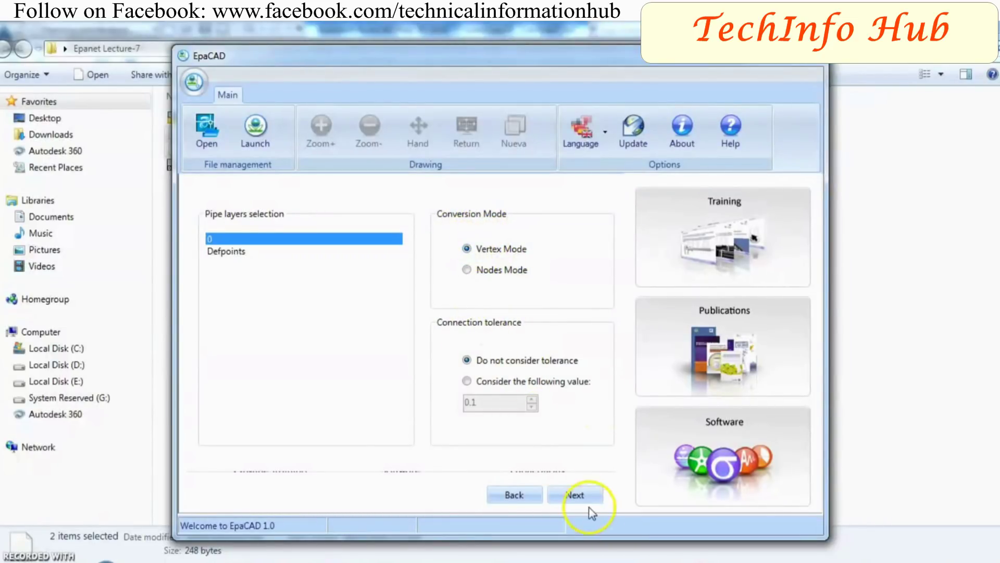
click(575, 495)
click(568, 488)
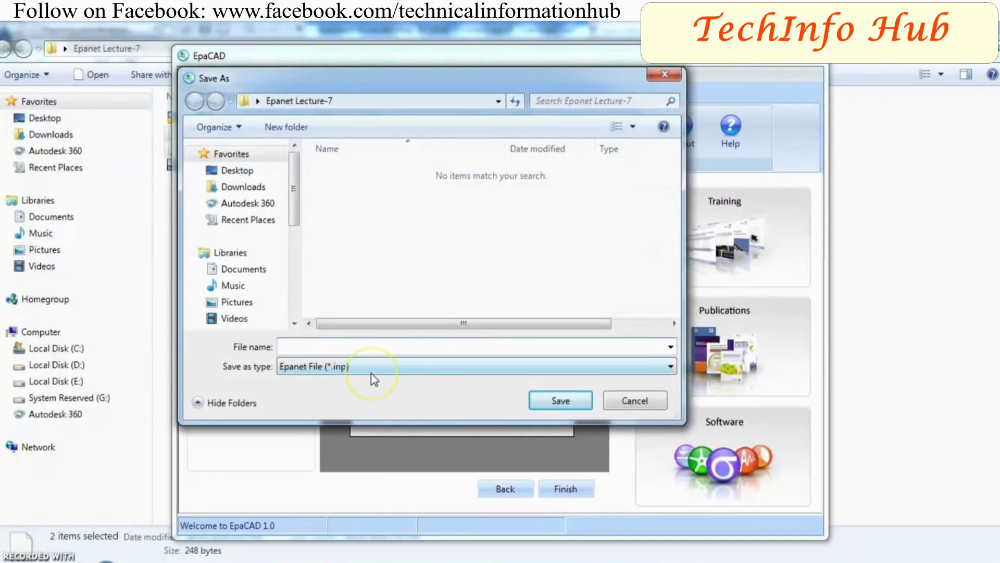
text(Lecture-7)
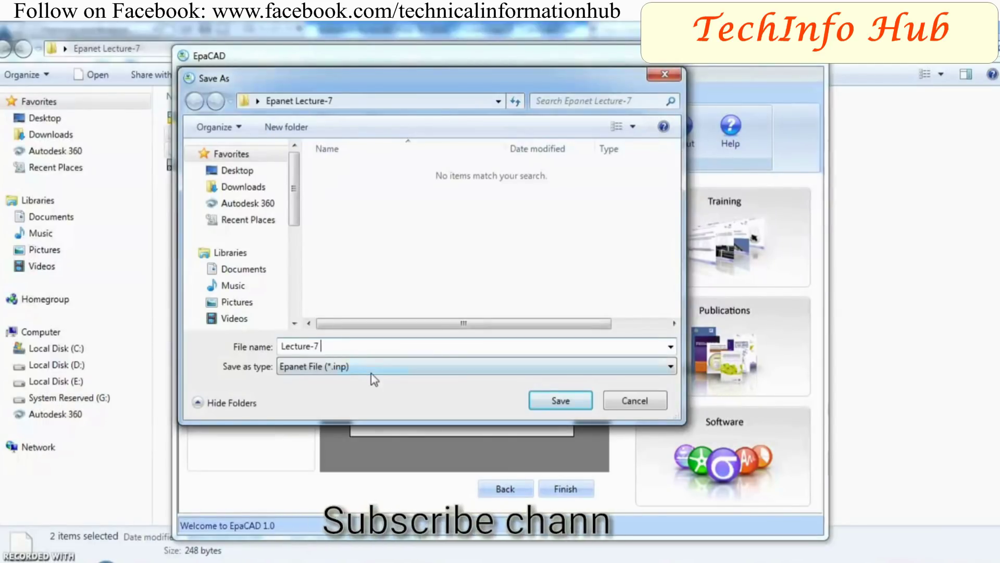
text( Vertex)
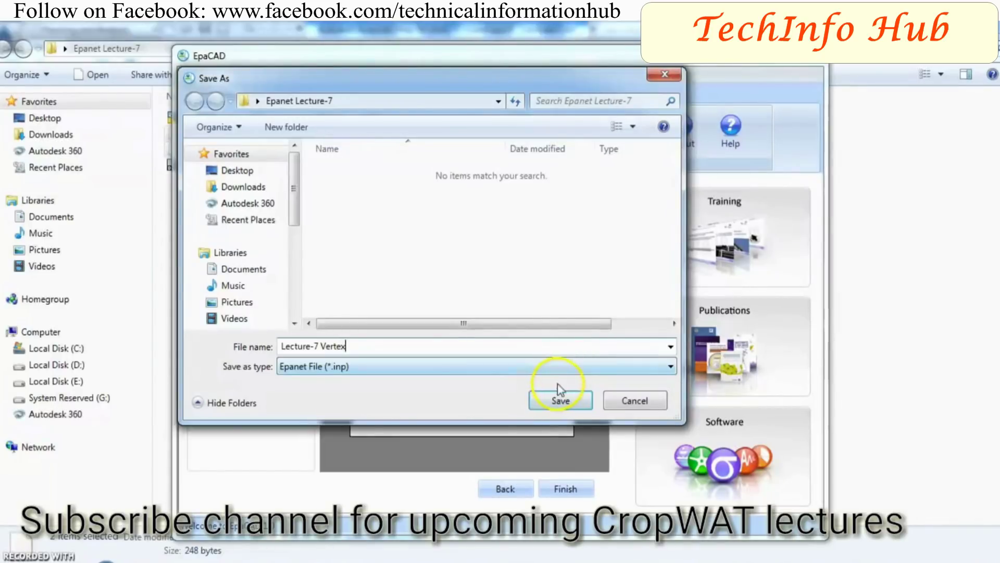
click(558, 399)
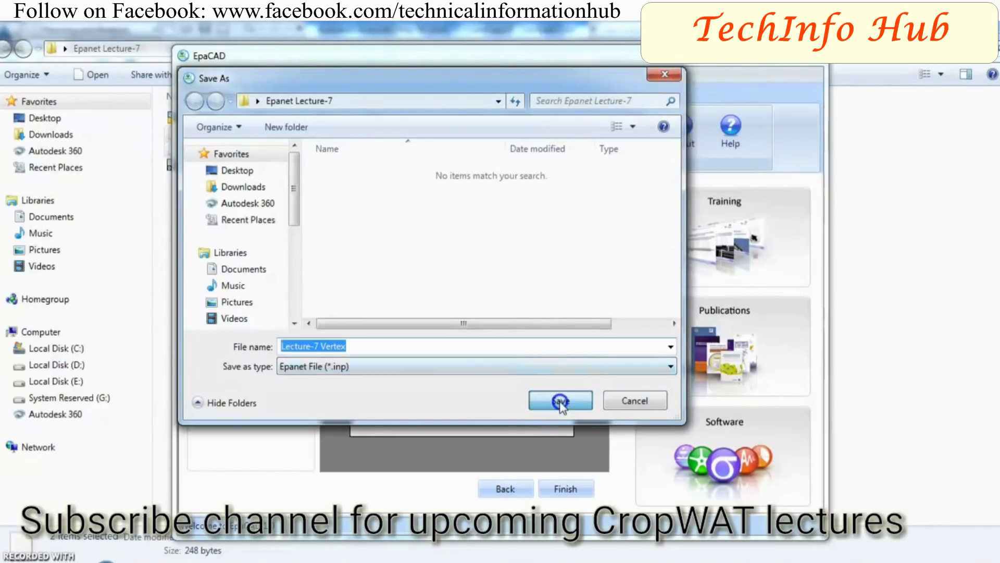
Dismiss the file-generated message and reopen the Lecture-7 drawing in EpaCAD
click(556, 356)
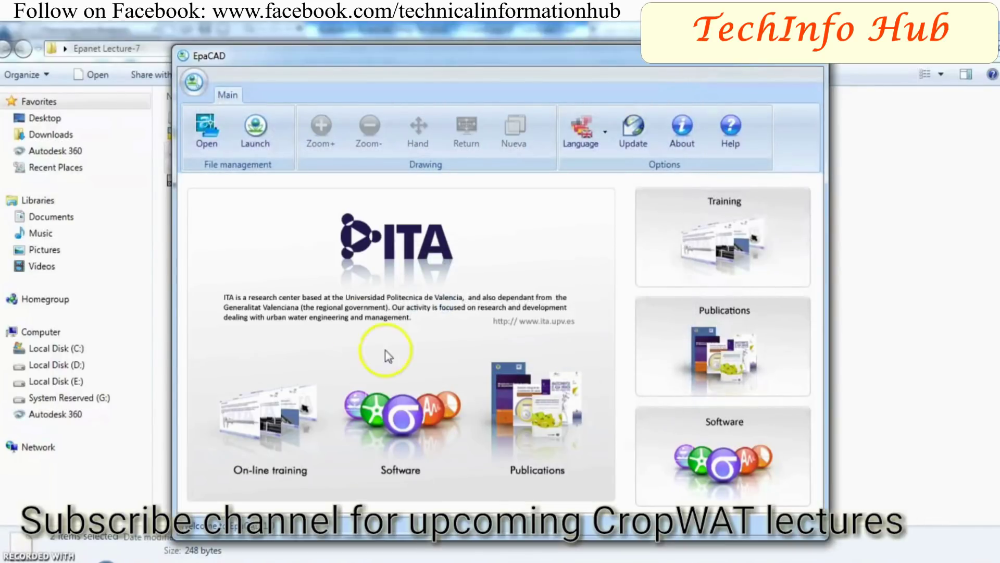
click(198, 131)
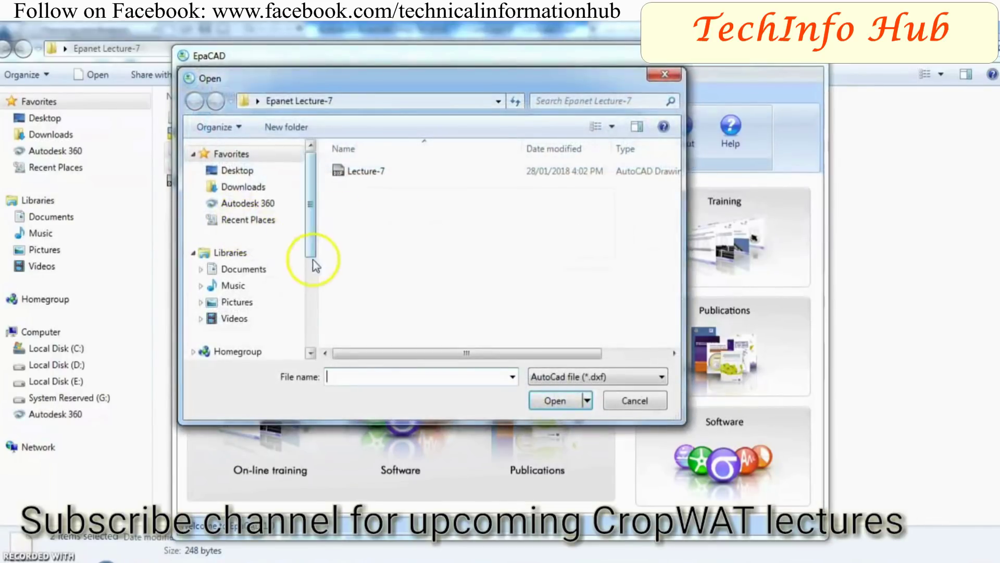
click(364, 171)
click(548, 401)
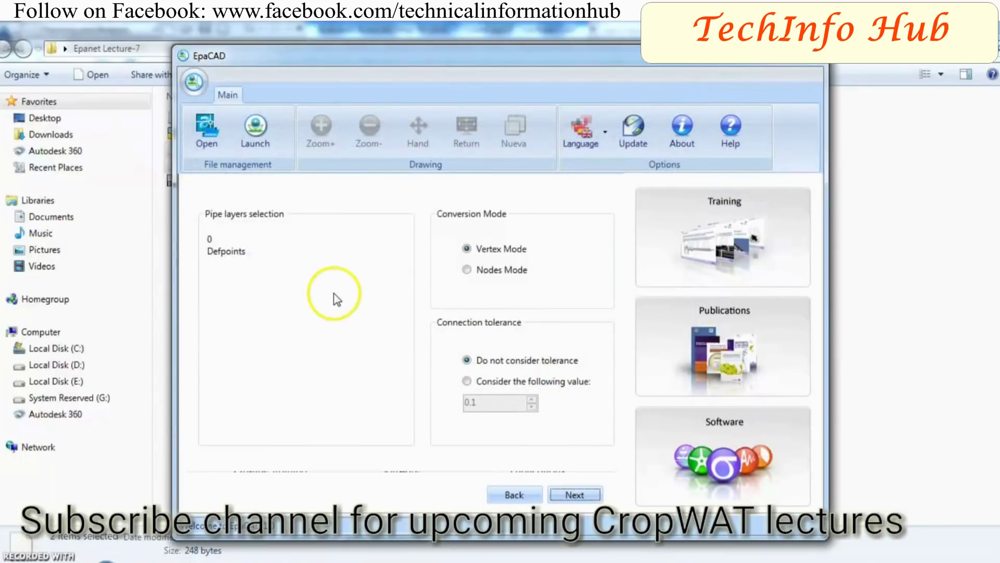
Convert layer 0 in Nodes Mode and save it as 'Lecture-7 node' (.inp)
click(215, 238)
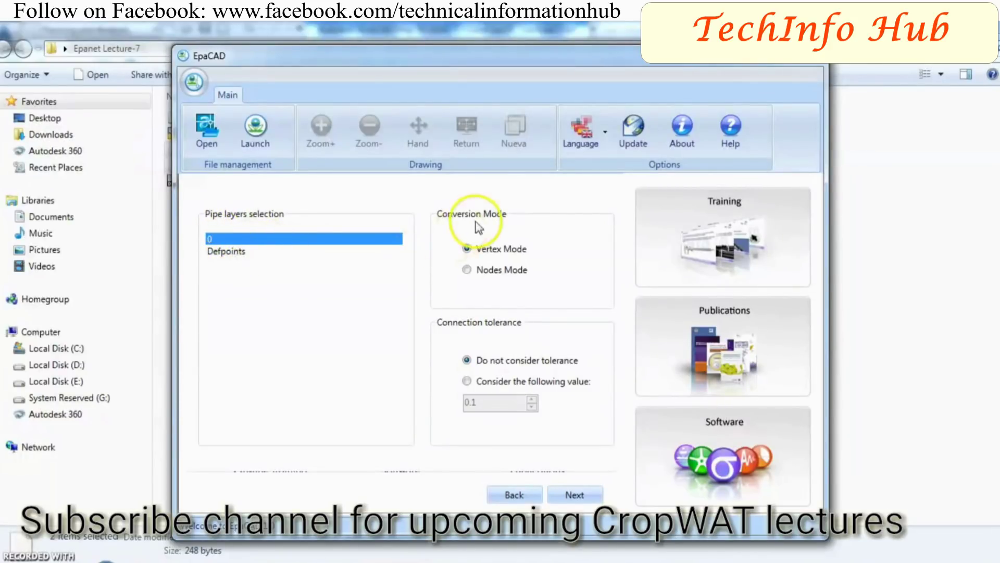
click(468, 269)
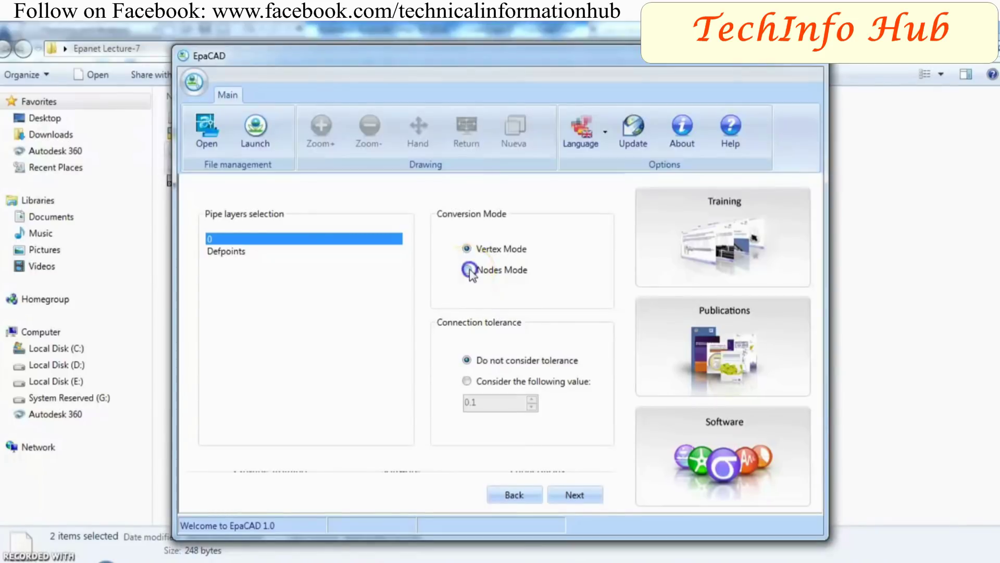
click(580, 494)
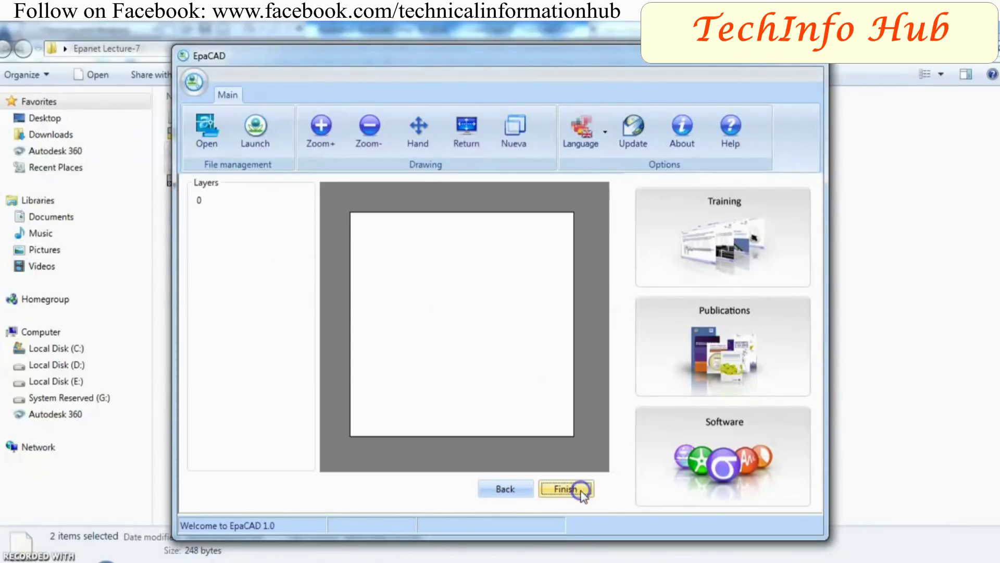
click(559, 495)
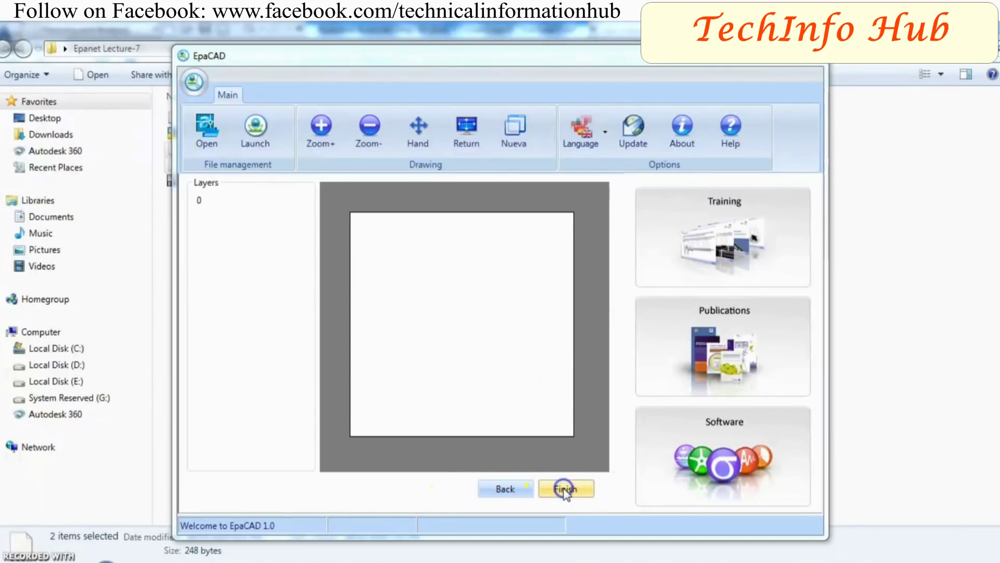
text(Le)
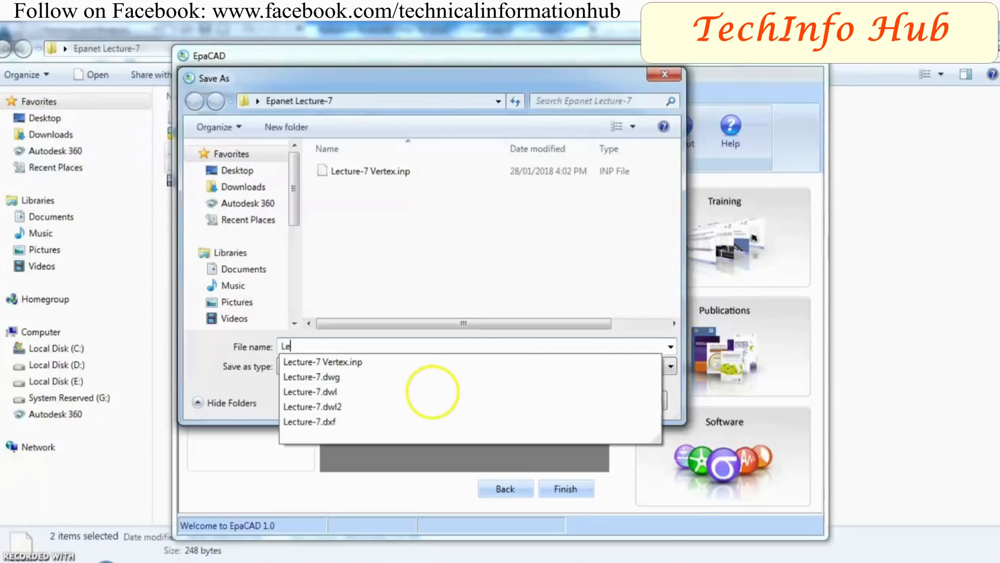
text(cture-7)
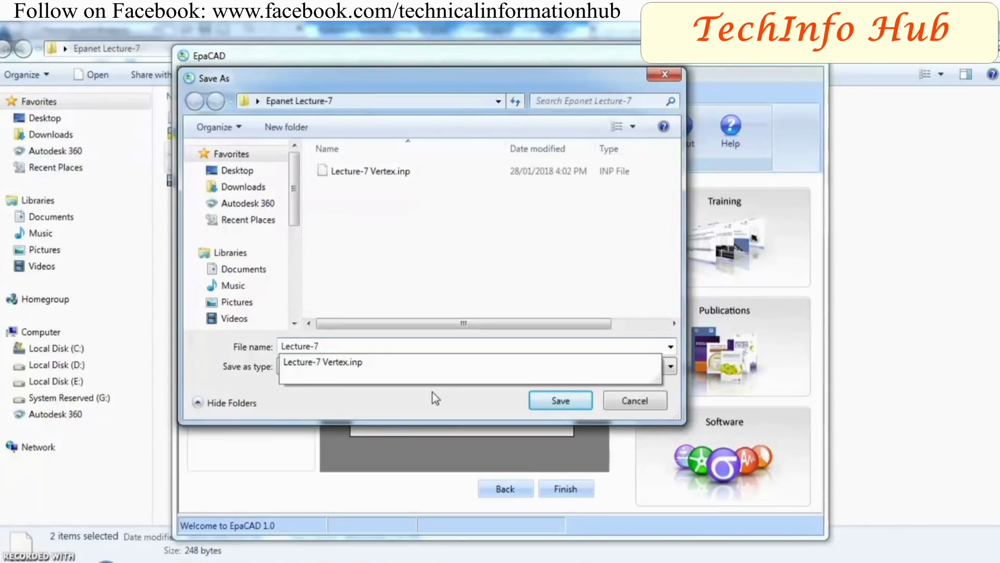
text( node)
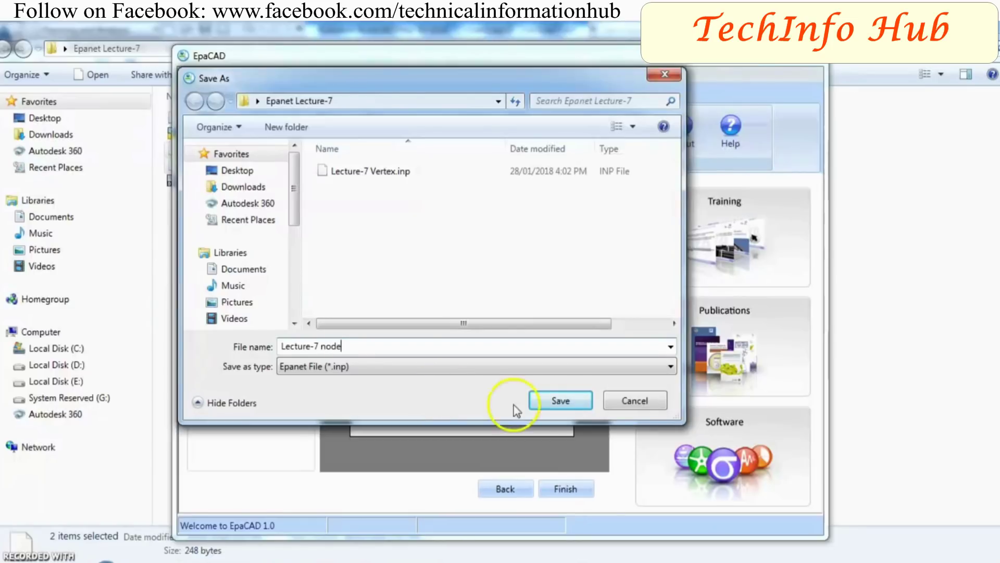
click(560, 400)
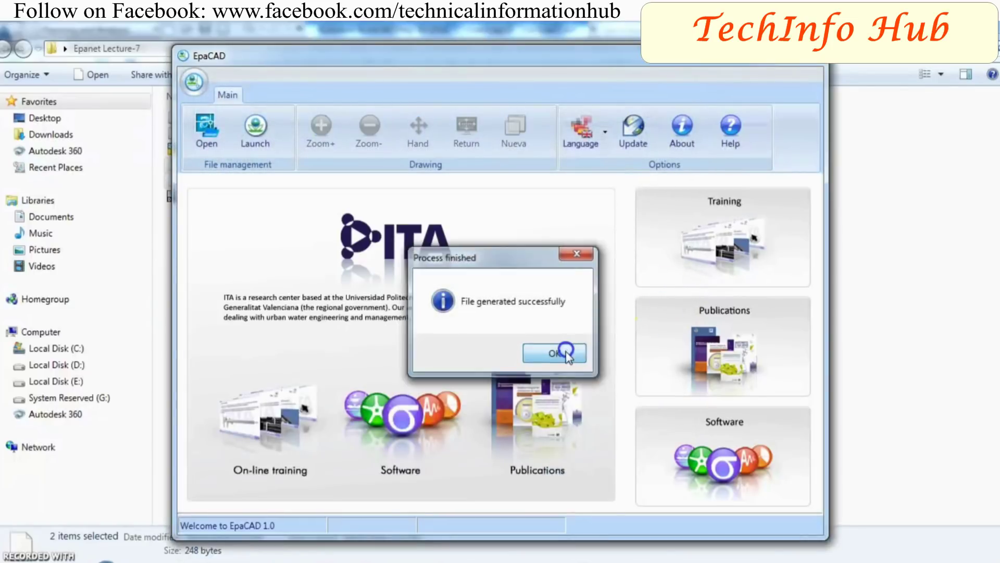
click(565, 354)
Close EpaCAD, open Lecture-7 Vertex.inp in EPANET 2, and select junction n1
click(814, 54)
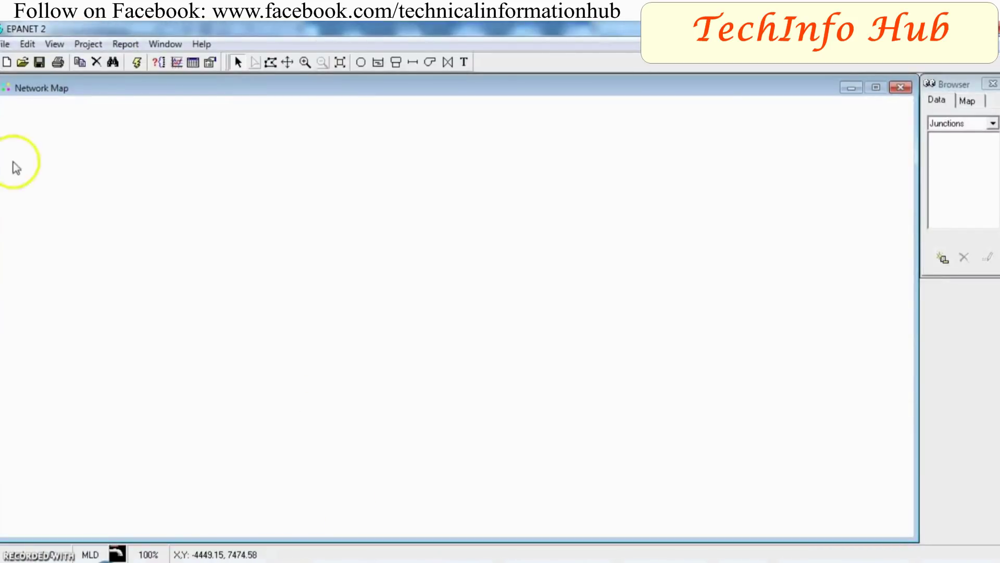
click(5, 45)
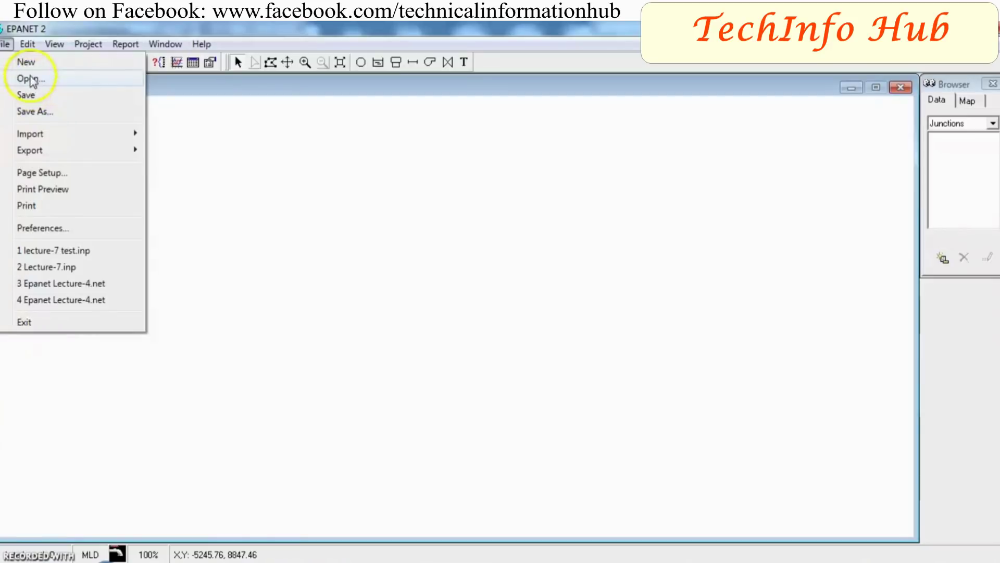
click(31, 76)
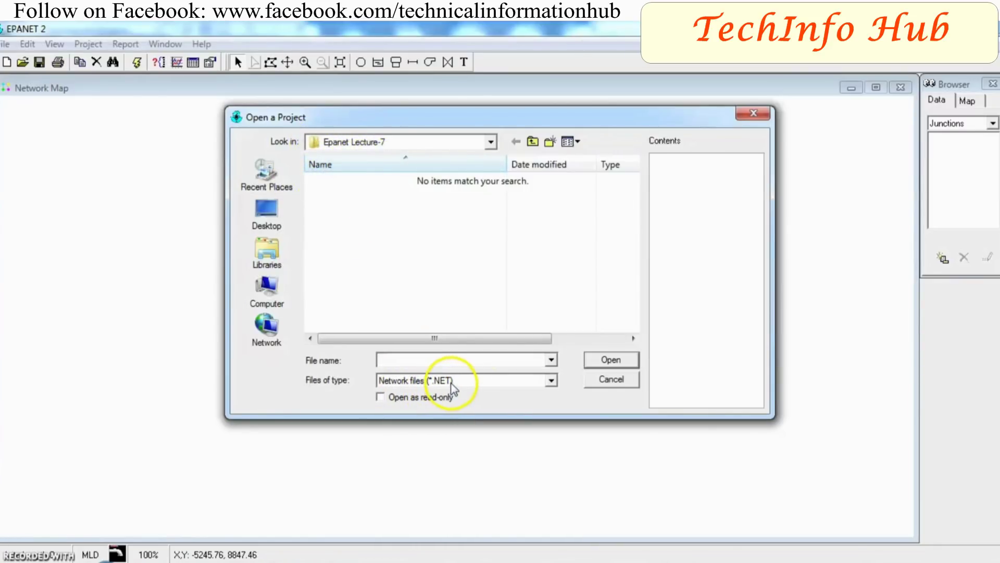
click(452, 385)
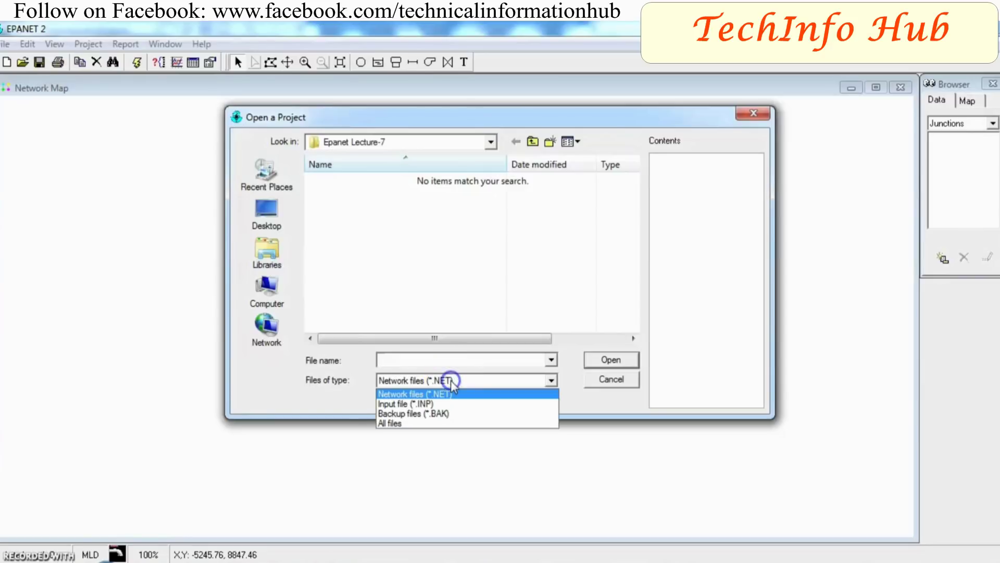
click(432, 405)
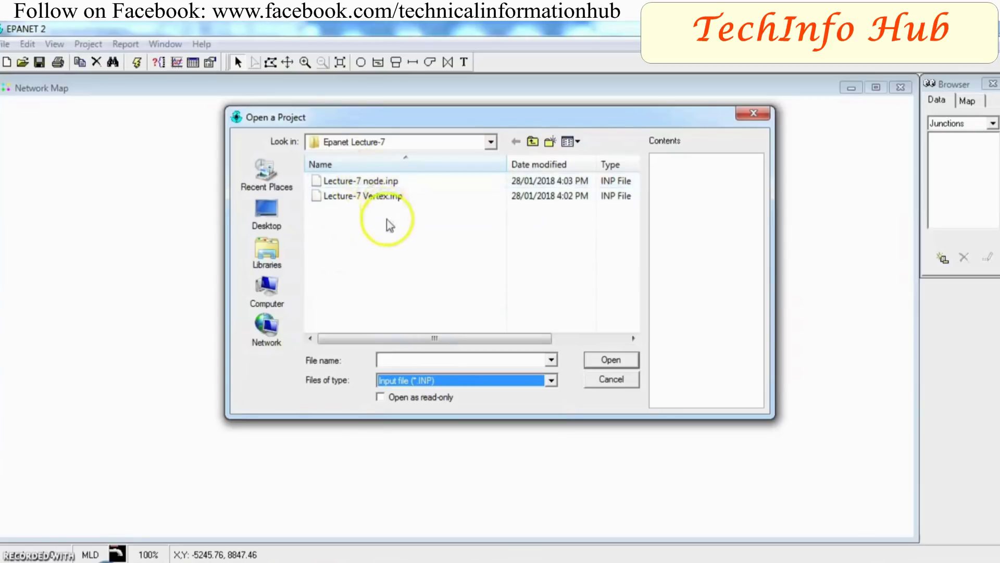
click(362, 197)
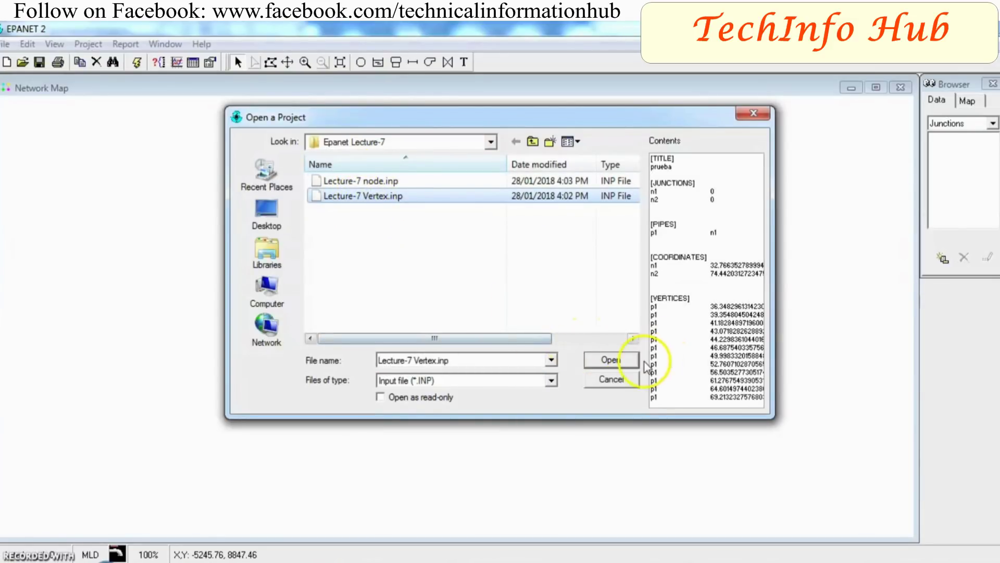
click(610, 359)
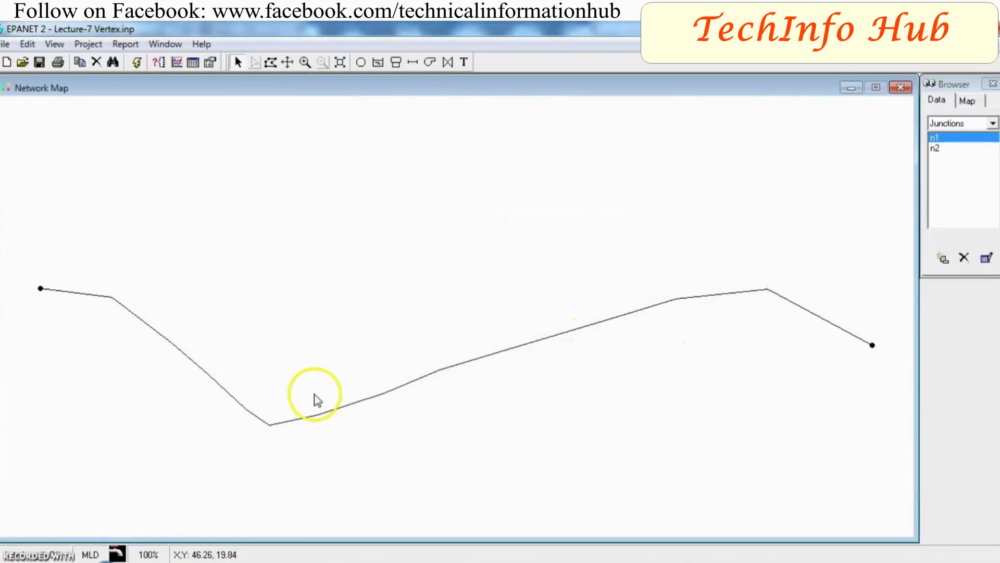
click(41, 289)
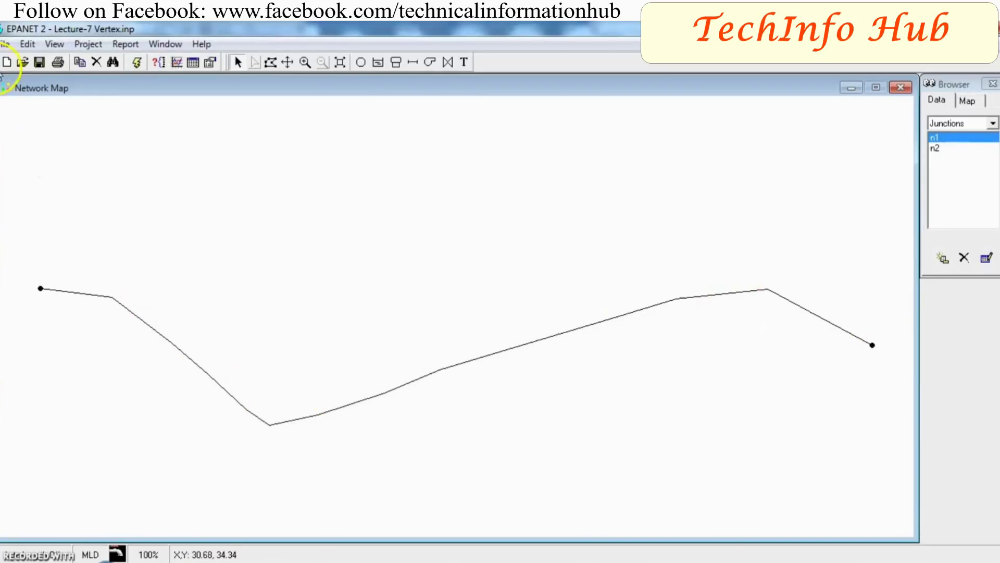
Load Lecture-7 node.inp as the current EPANET 2 project
click(5, 44)
click(31, 78)
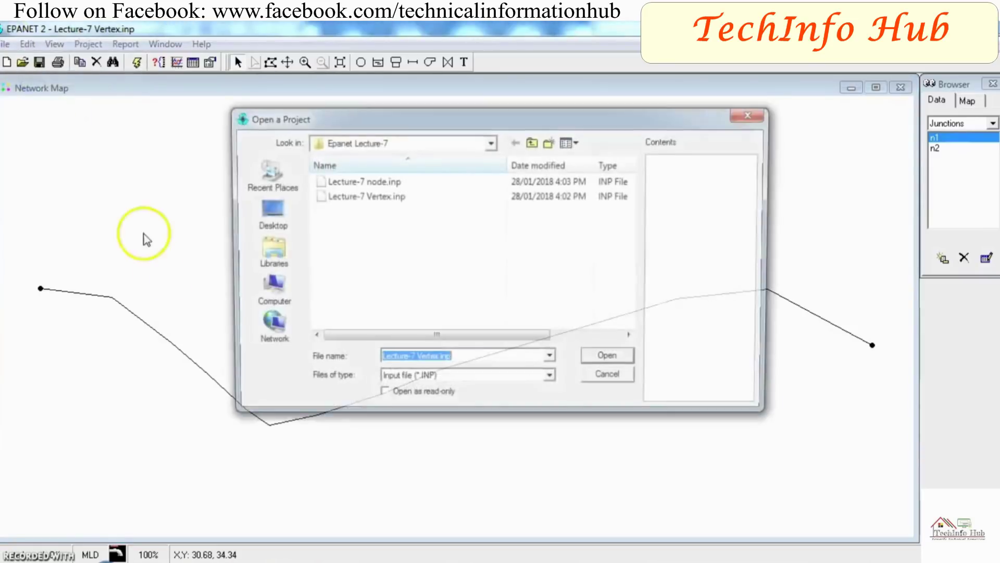
click(375, 181)
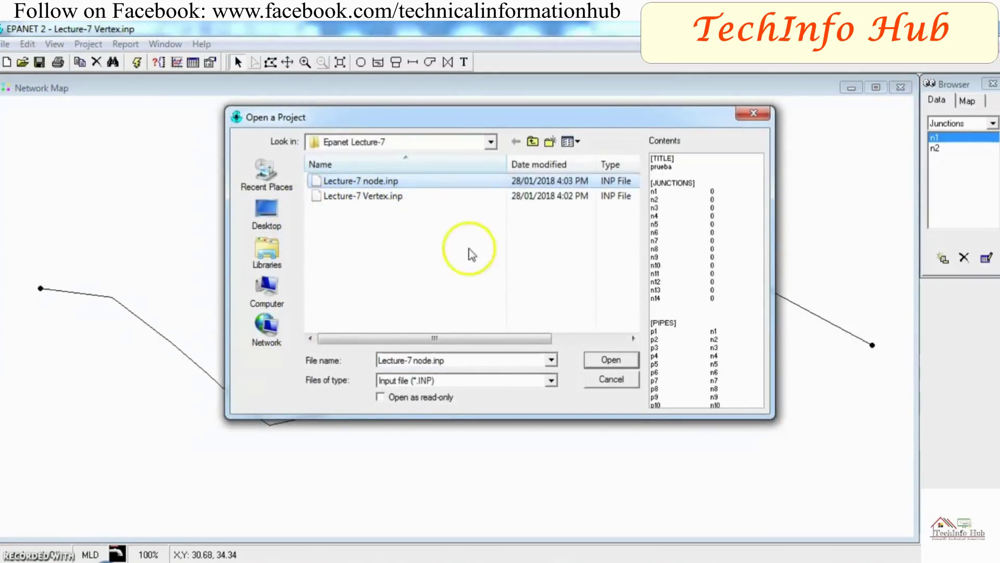
click(609, 360)
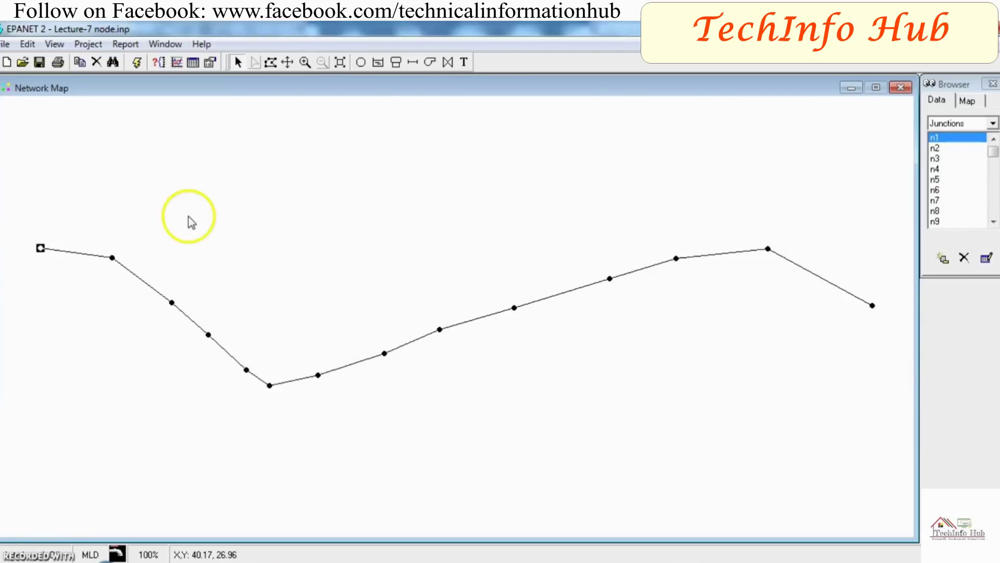
Browse to the EPANET Lectures folder and open Epanet Lecture-4.net
click(8, 47)
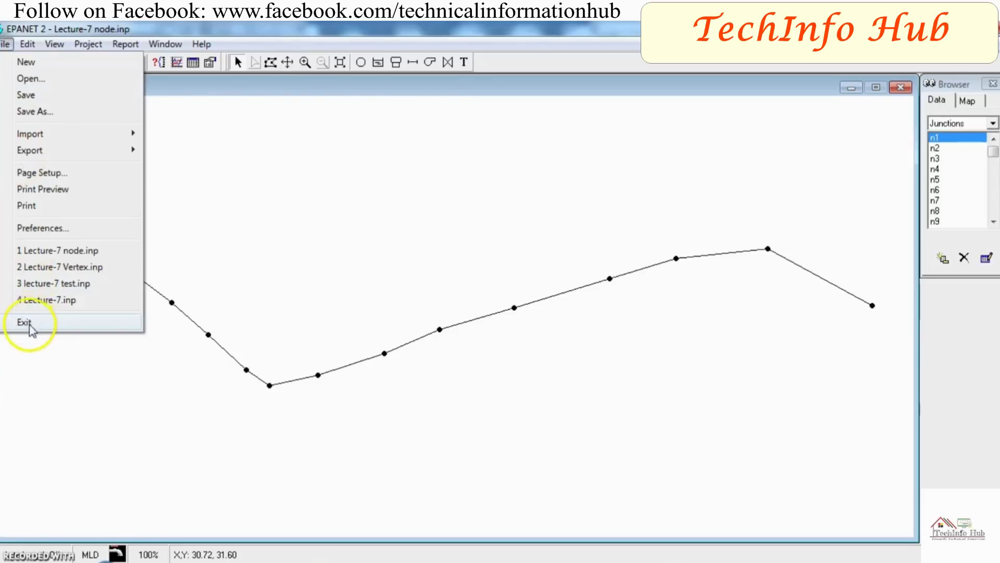
click(27, 78)
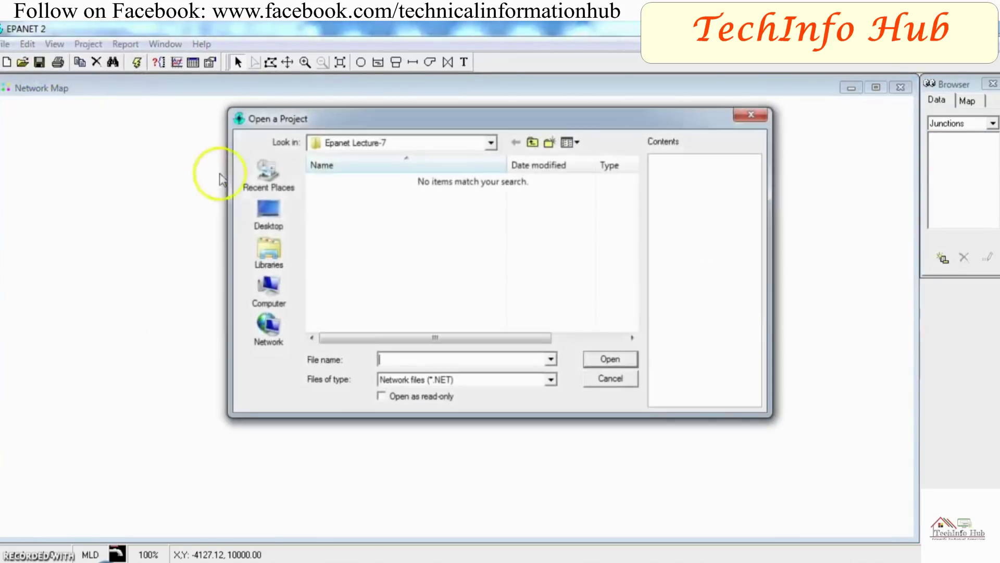
click(532, 143)
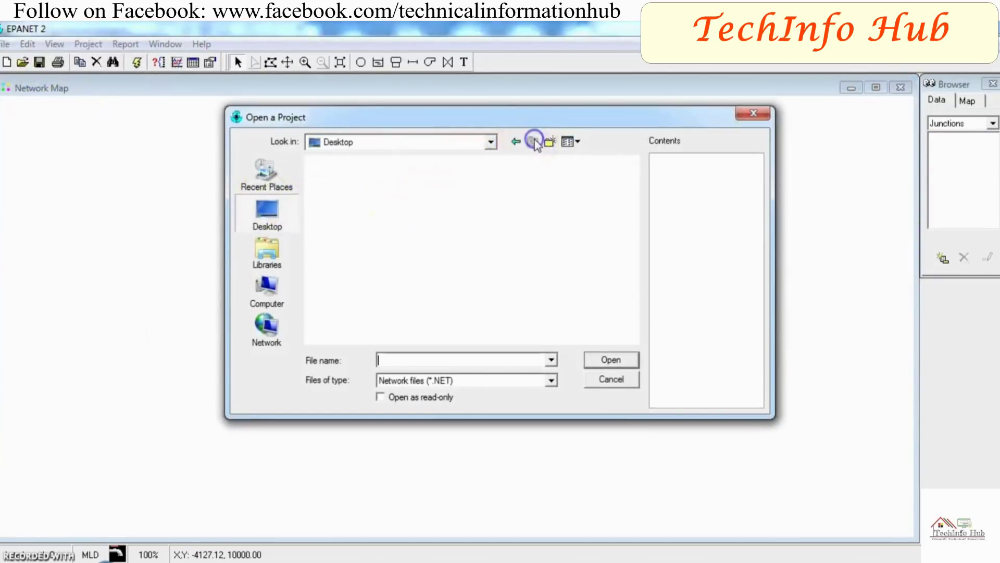
double_click(411, 327)
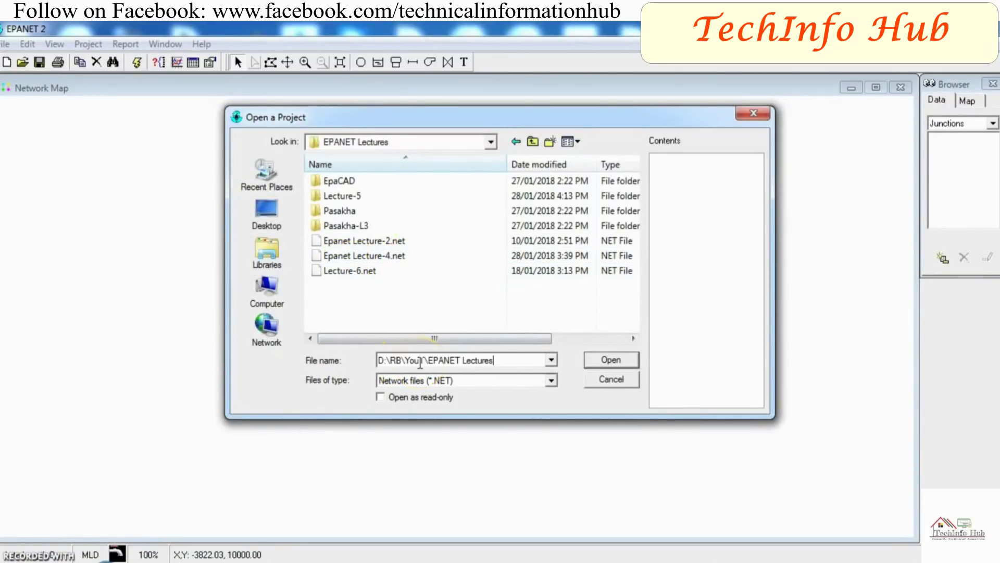
click(597, 359)
click(334, 256)
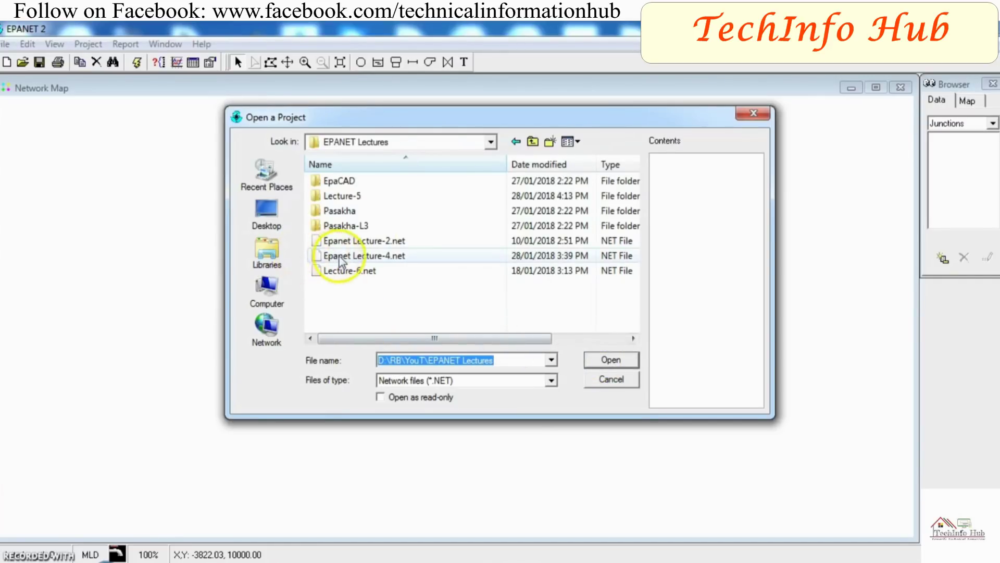
click(610, 360)
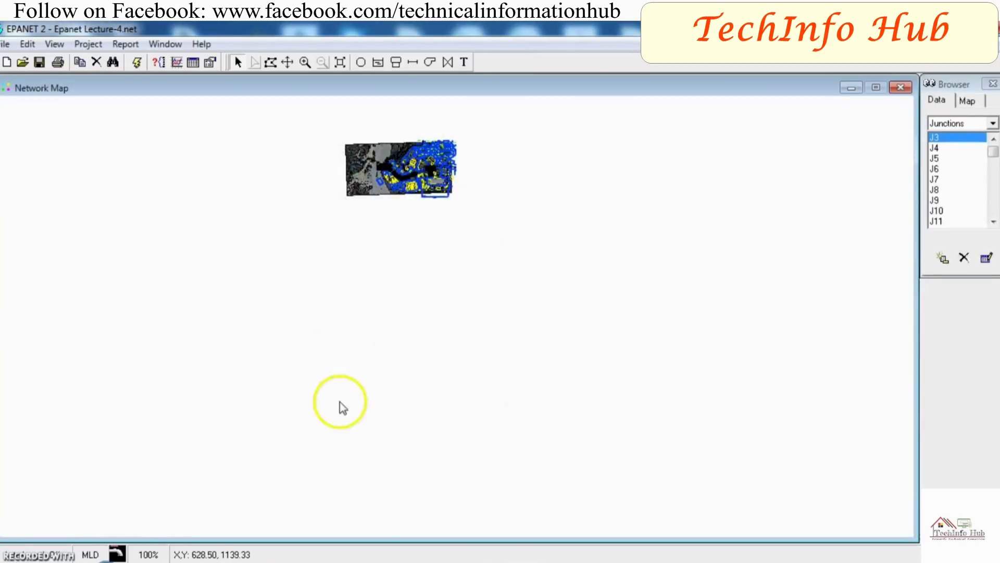
Box-zoom in closely on the pipeline route
click(306, 62)
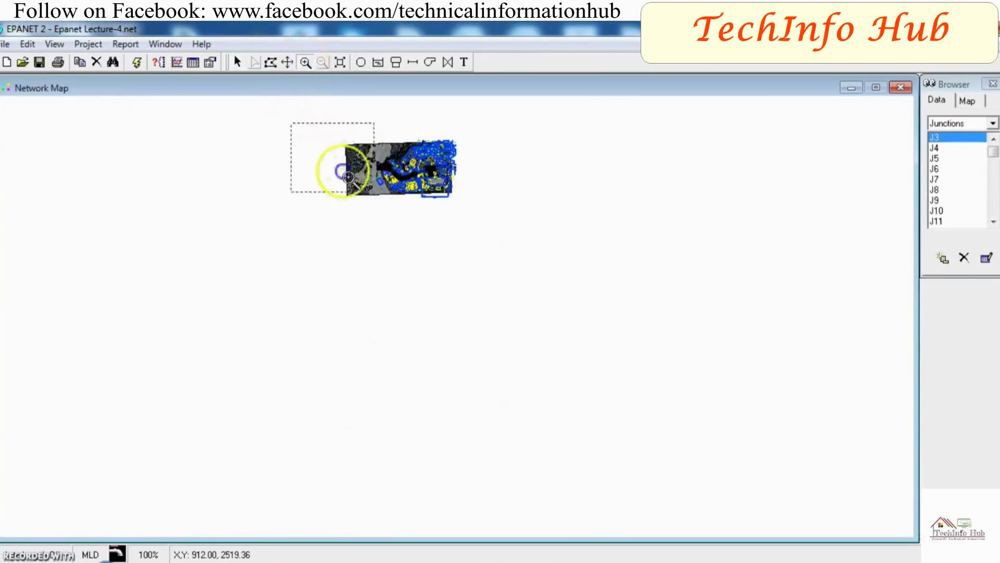
drag(290, 123, 373, 192)
drag(175, 171, 556, 406)
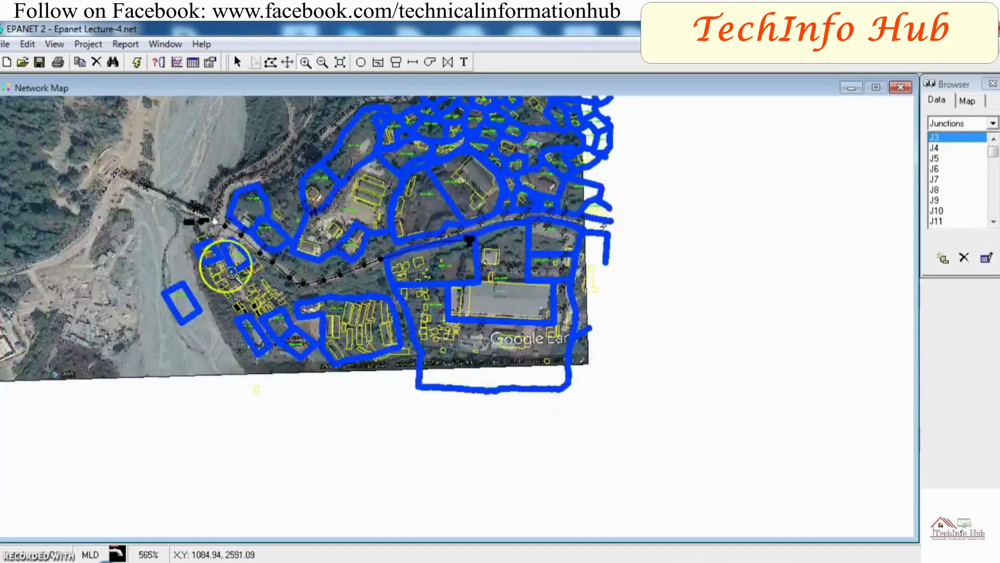
drag(604, 377, 607, 375)
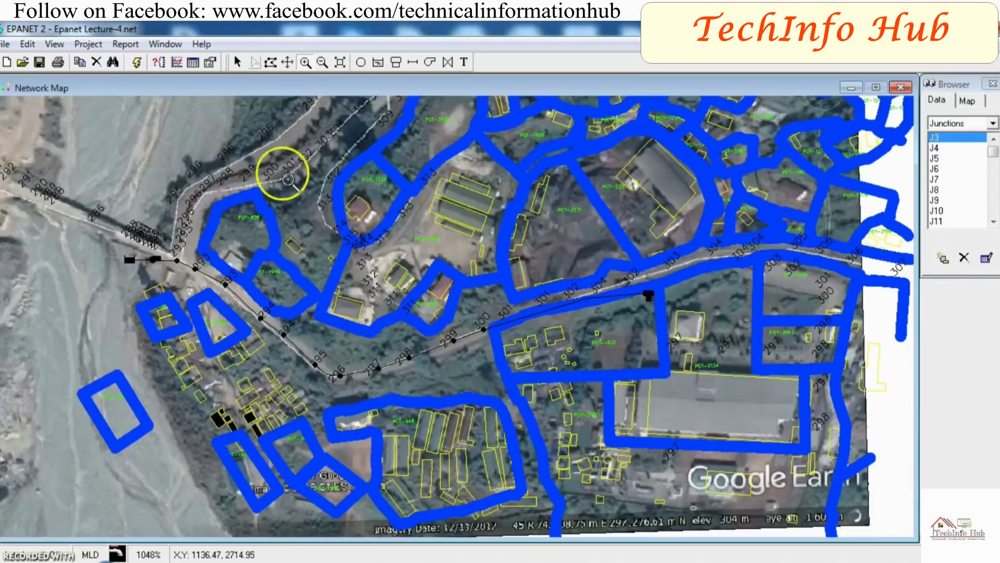
Run the analysis, acknowledge Input Error 226 for Pump Pu1, and close the Status Report
click(138, 63)
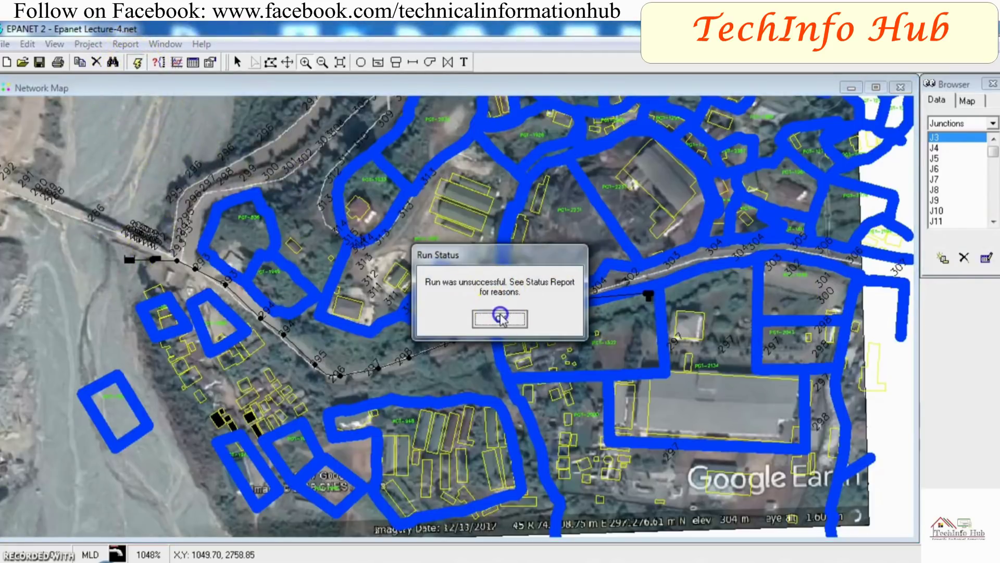
click(500, 314)
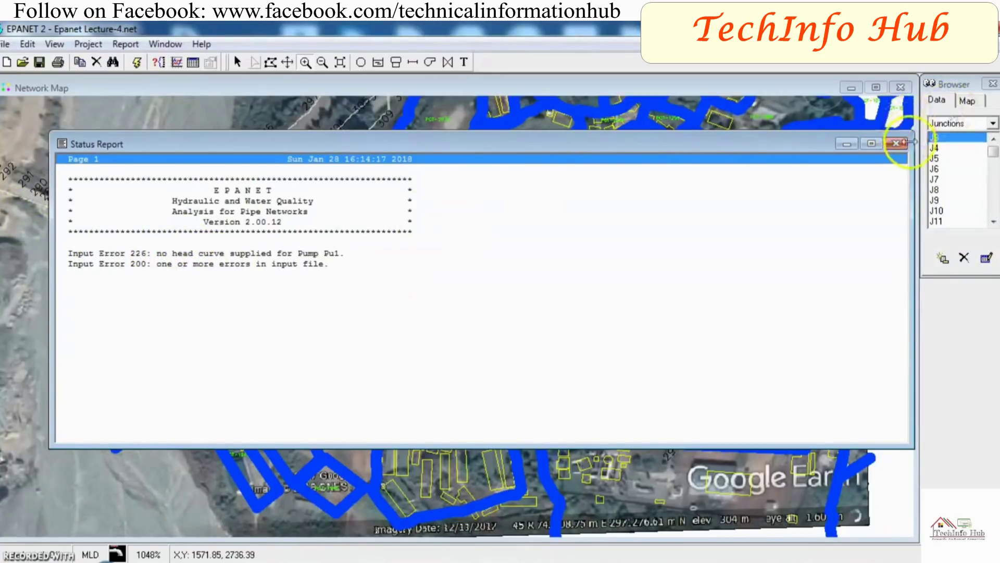
click(897, 143)
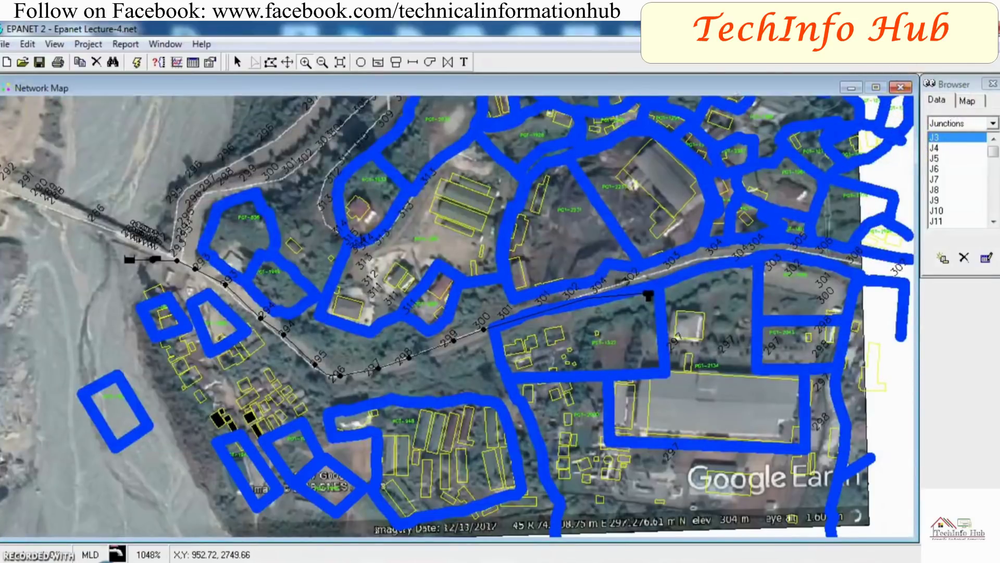
click(27, 44)
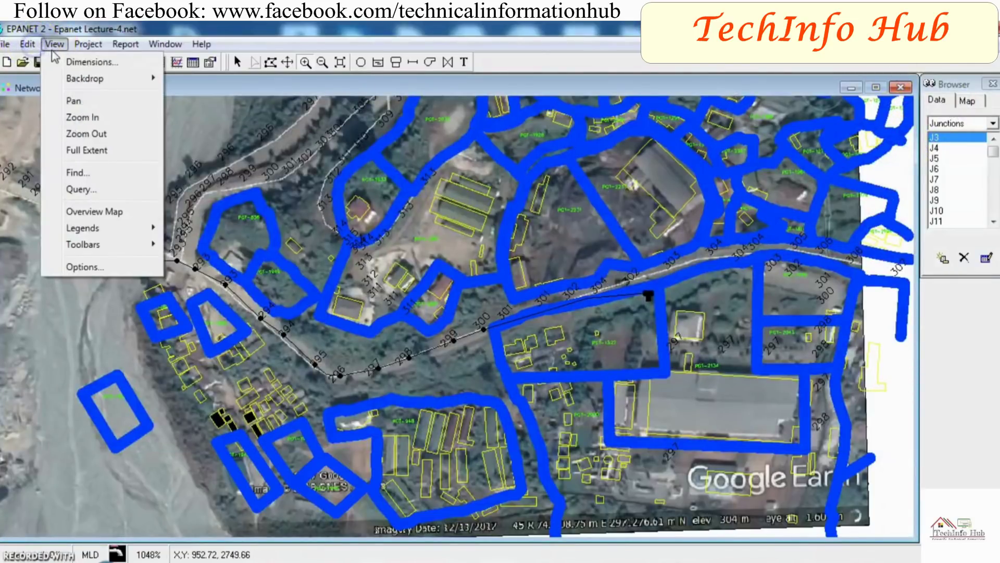
click(88, 44)
Change the project's default hydraulic flow units from MLD to LPM
click(88, 46)
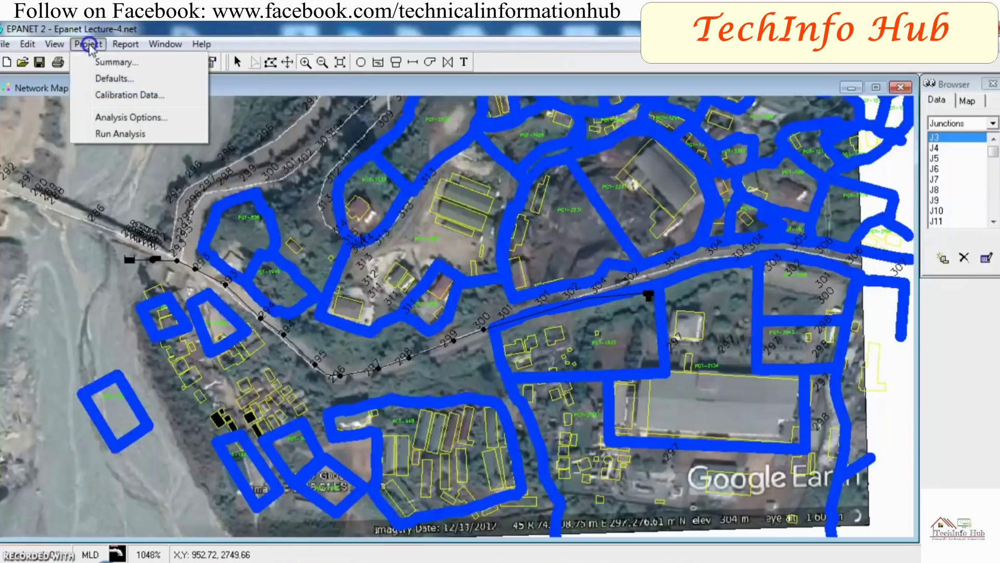
click(113, 78)
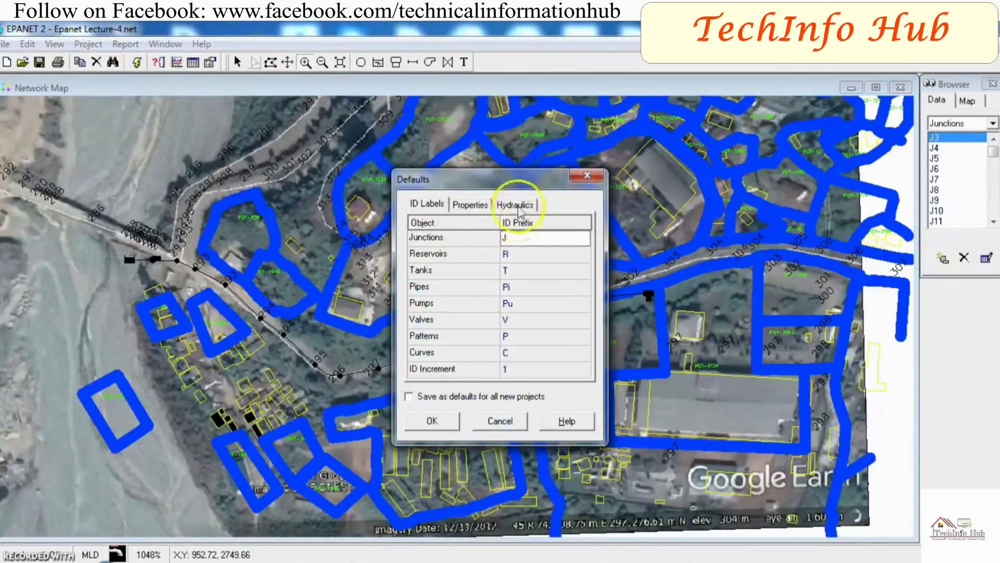
click(508, 205)
click(518, 240)
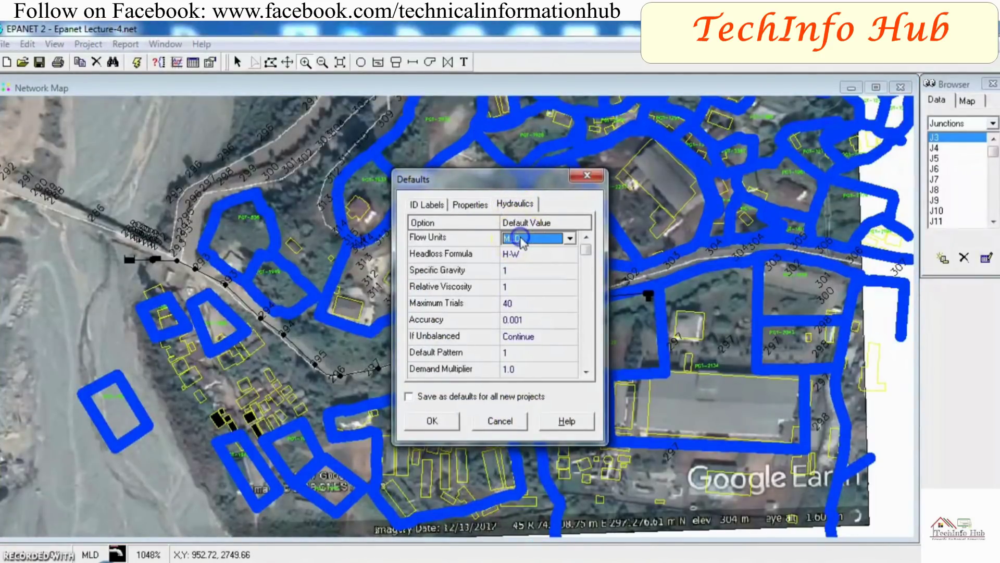
click(570, 240)
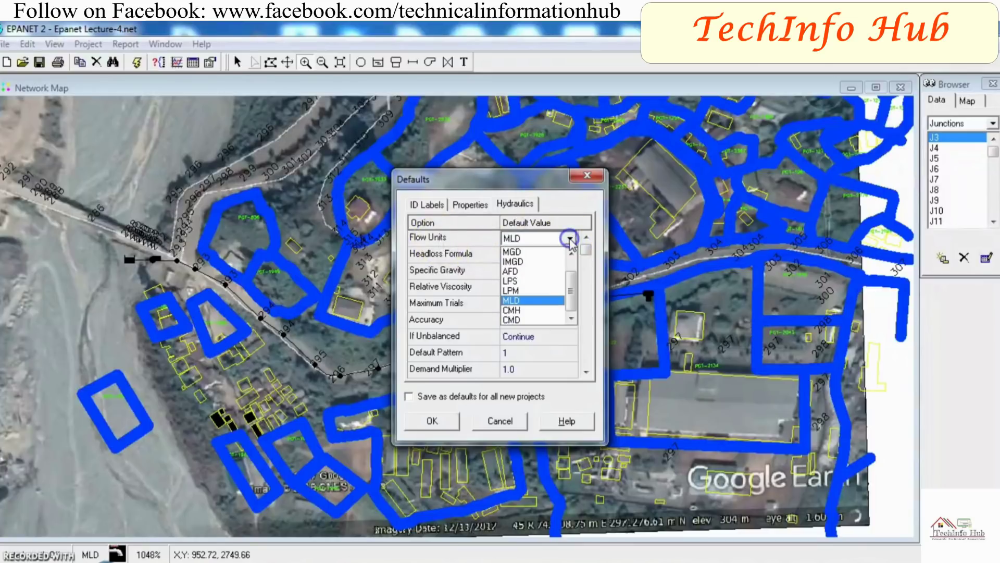
click(525, 292)
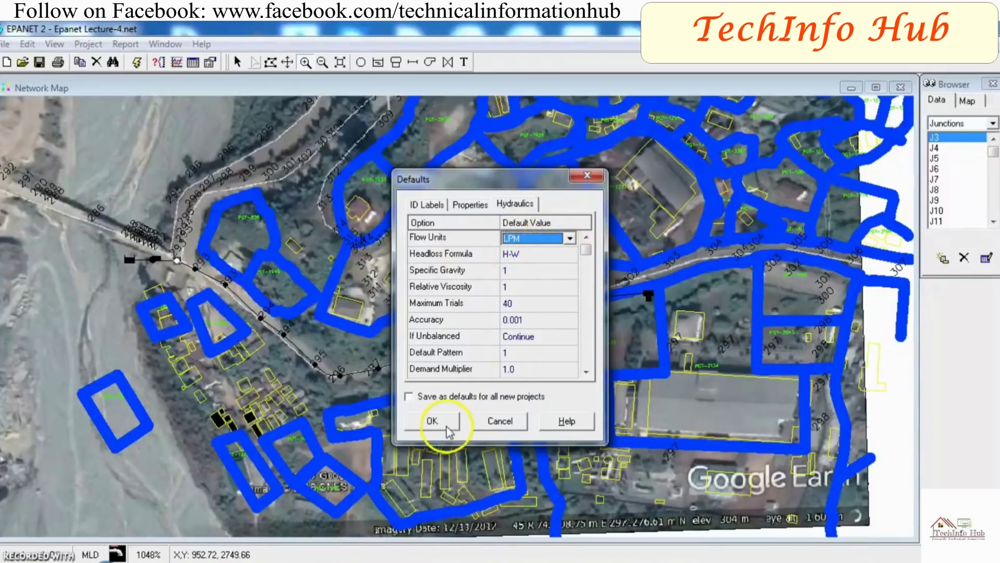
click(435, 420)
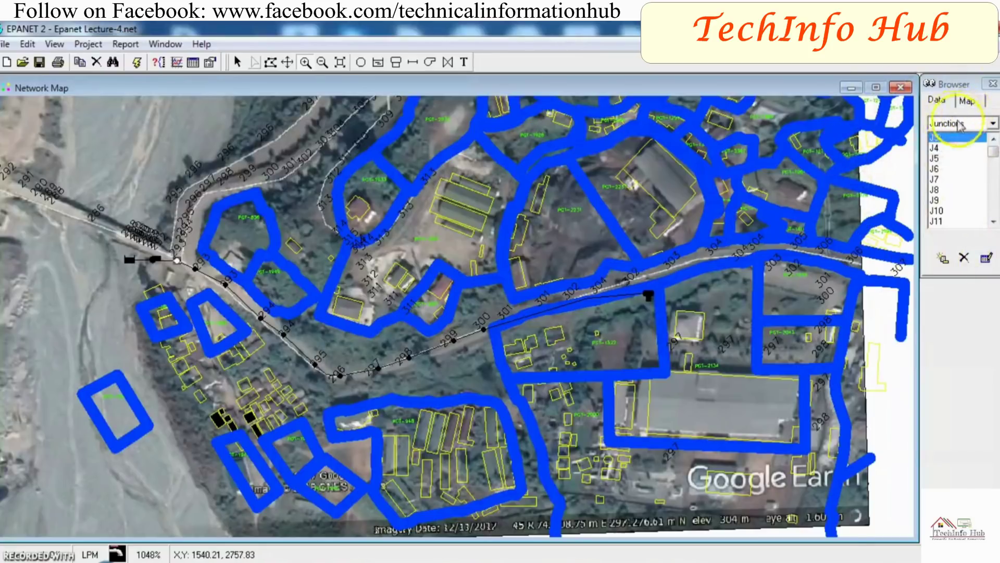
Add a new curve C1 from the Browser's Curves list, described as 'Pump'
click(971, 124)
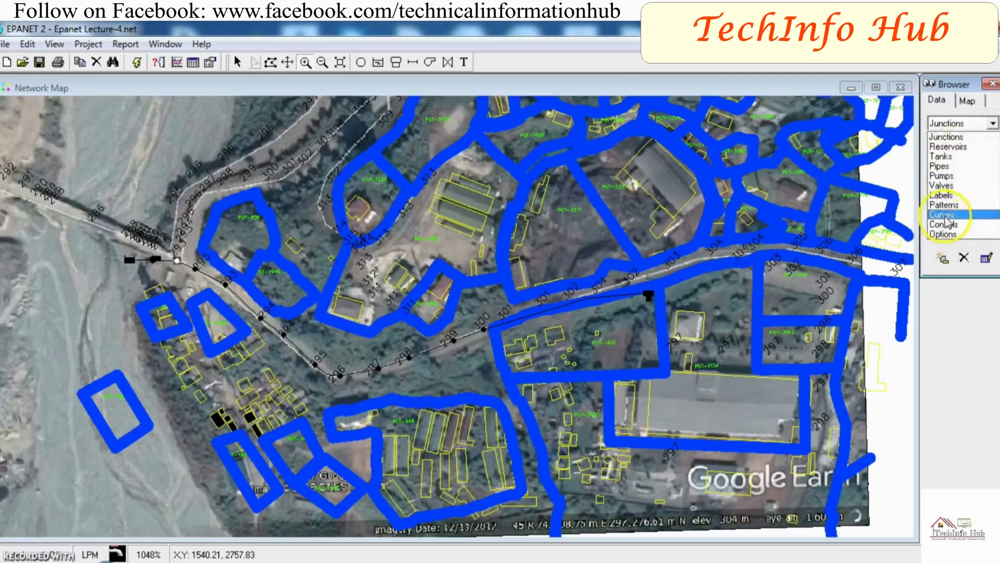
click(962, 223)
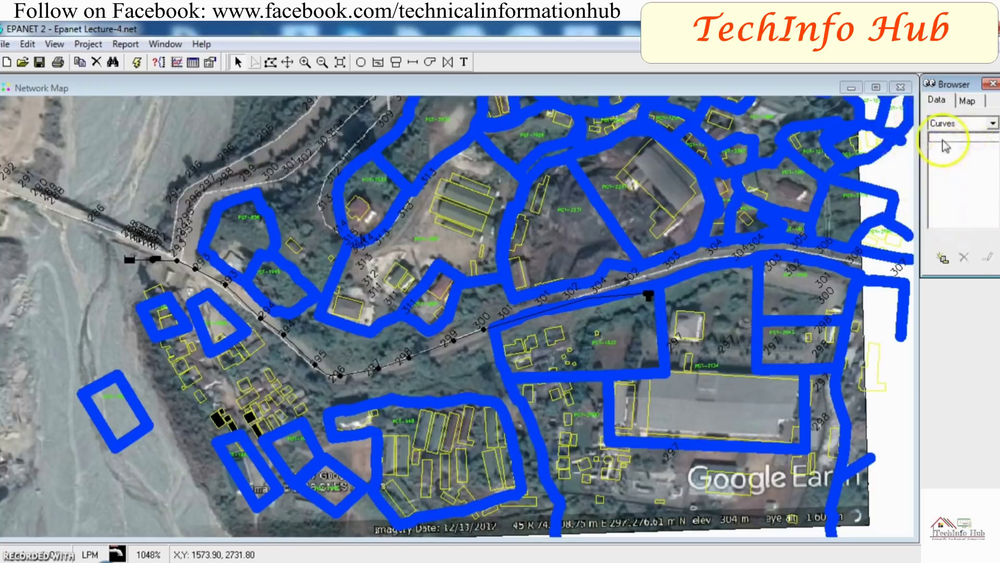
click(942, 260)
text(Pump)
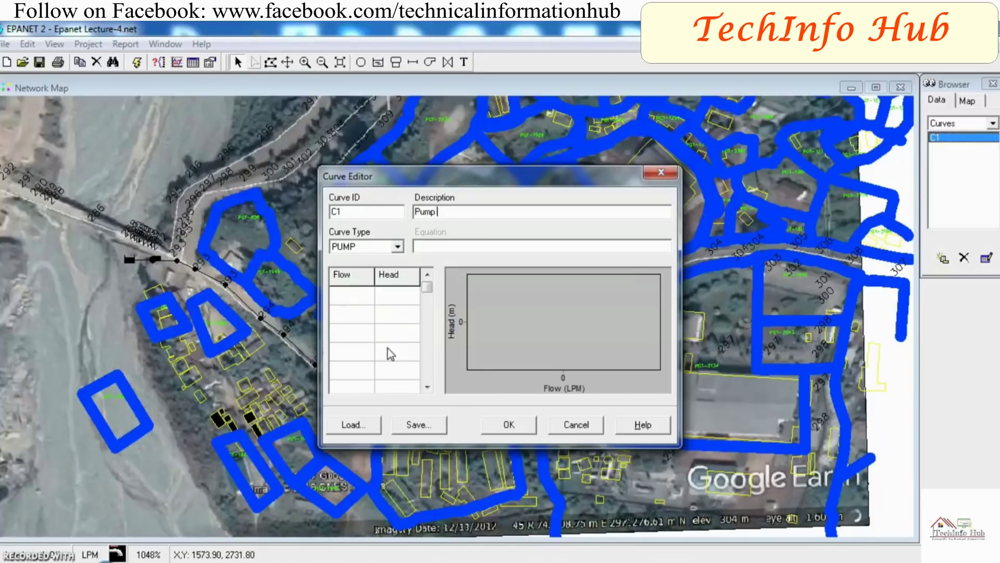
click(404, 328)
Enter flow/head points 0/170, 50/150 and 100/110 in curve C1's table
click(359, 300)
text(0)
click(404, 301)
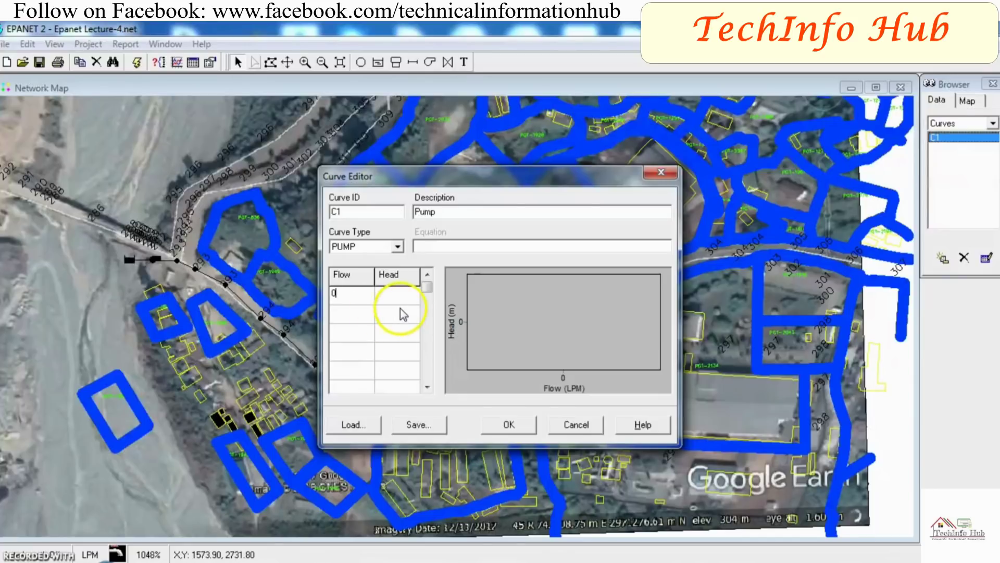
text(170)
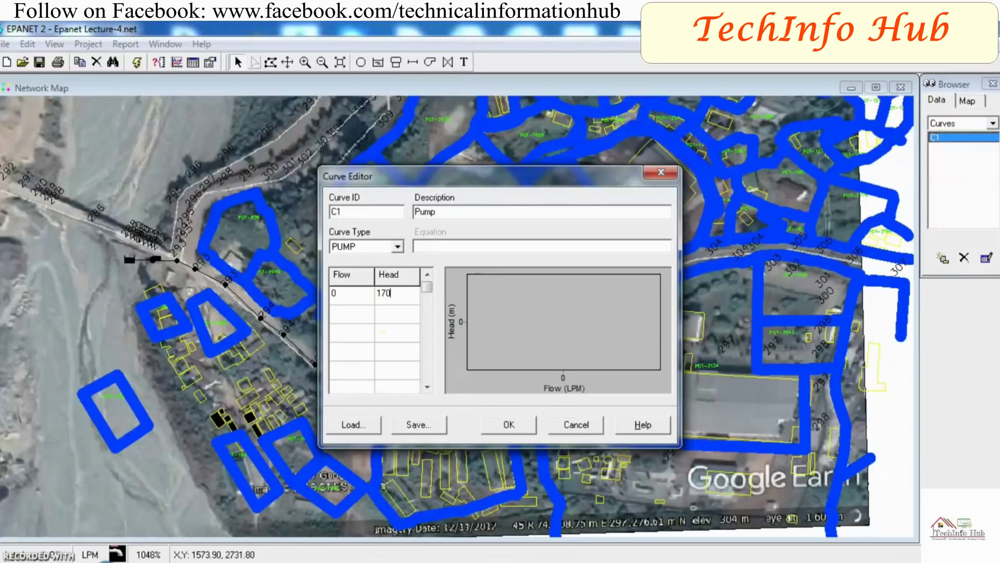
click(348, 312)
text(50)
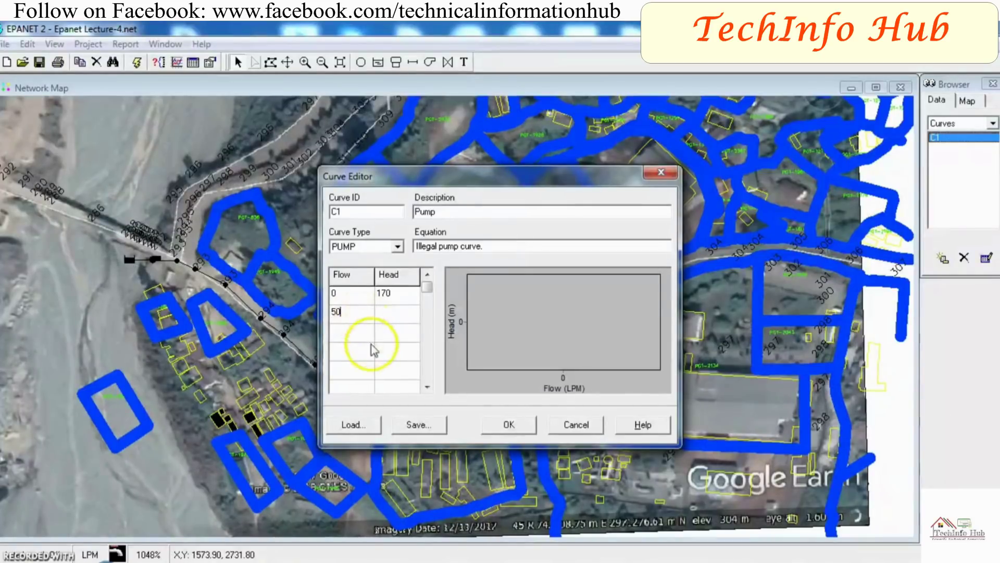
click(393, 312)
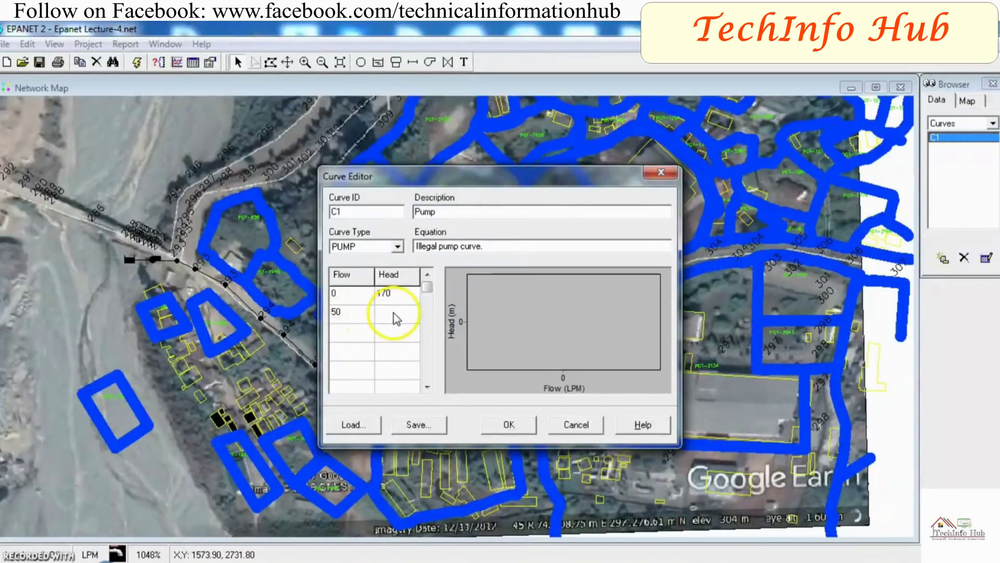
text(150)
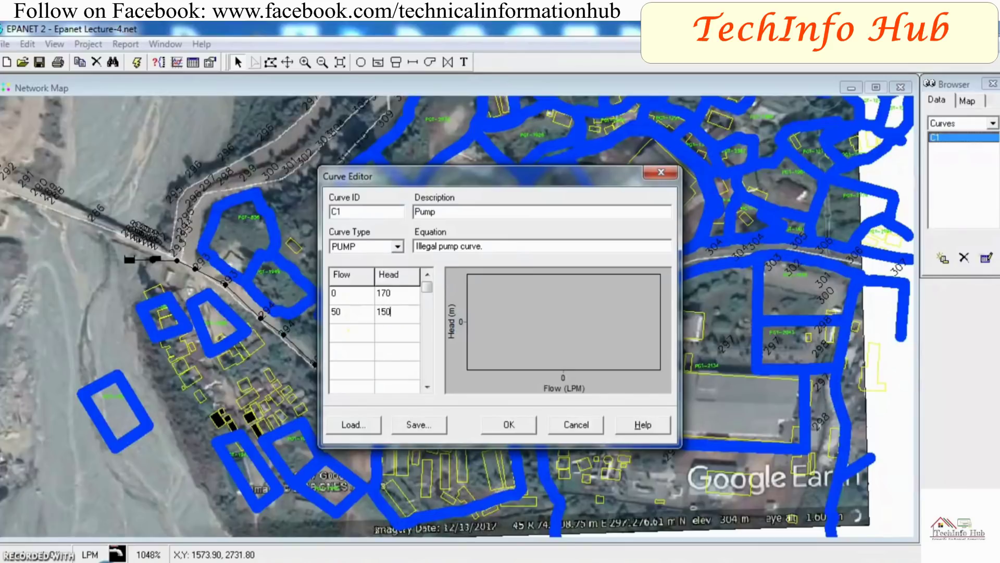
click(356, 330)
text(100)
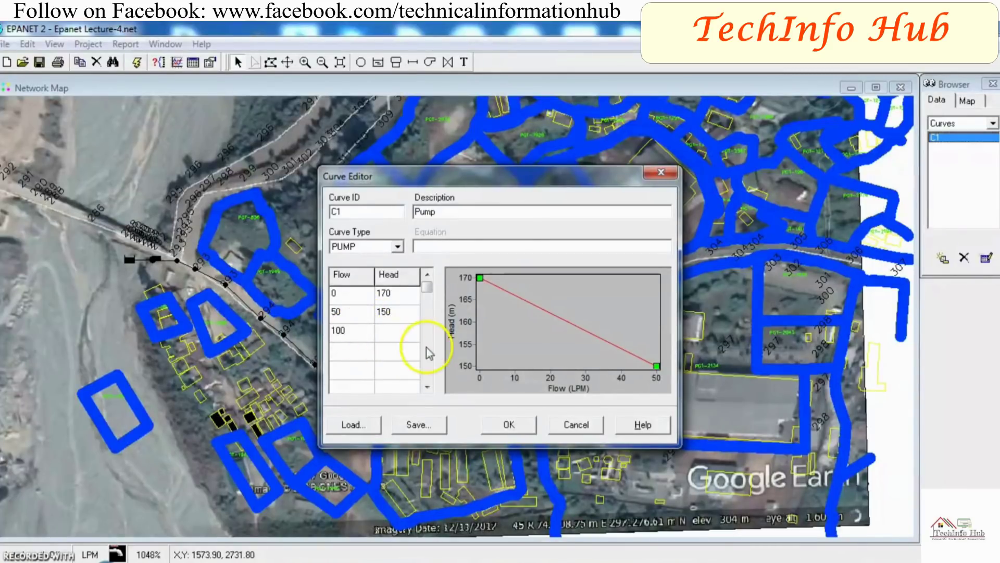
click(403, 334)
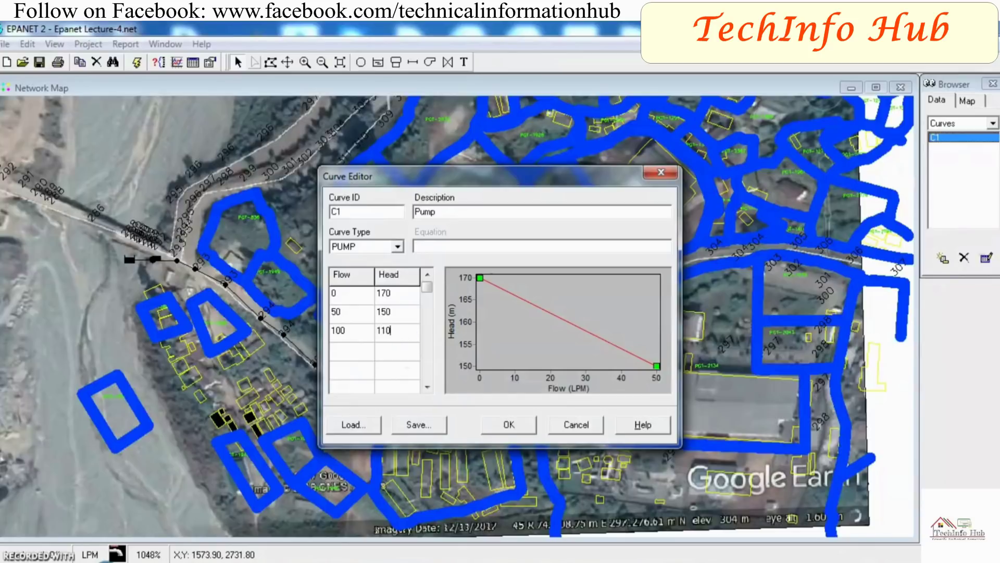
text(110)
key(Return)
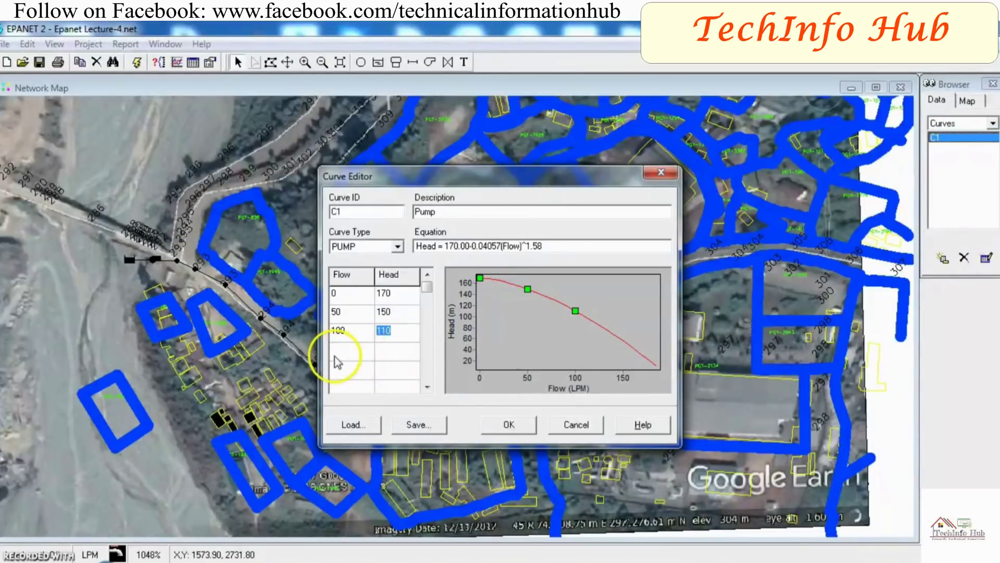
Add a trial fourth point at flow 150, changing its head from 90 to 70 then 60
click(339, 355)
text(150)
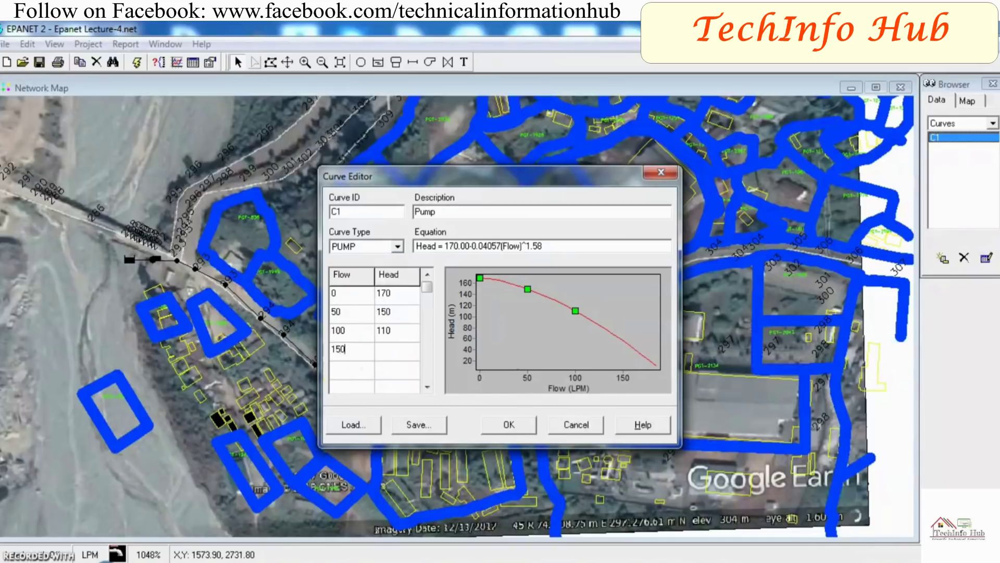
click(385, 356)
text(90)
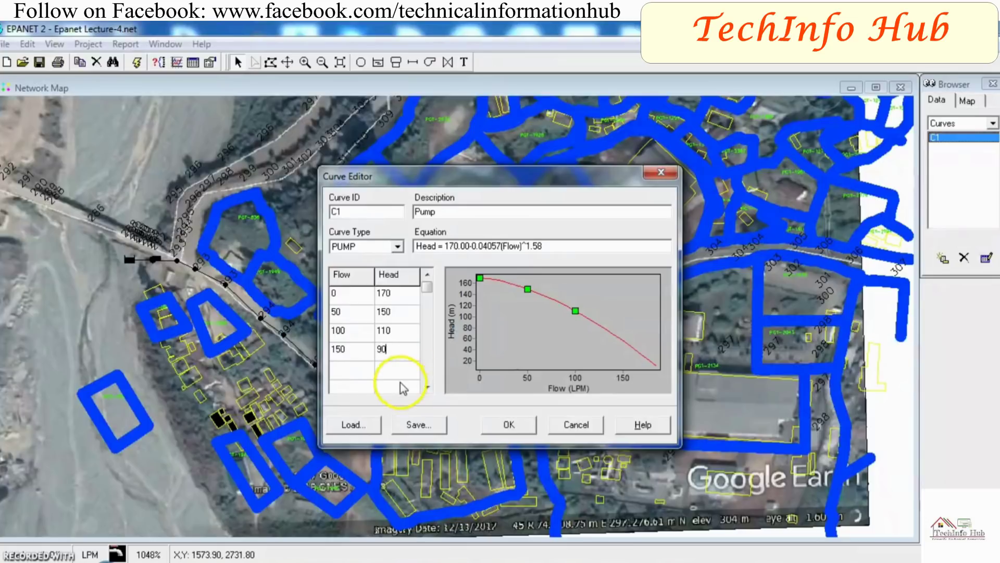
click(397, 373)
click(393, 354)
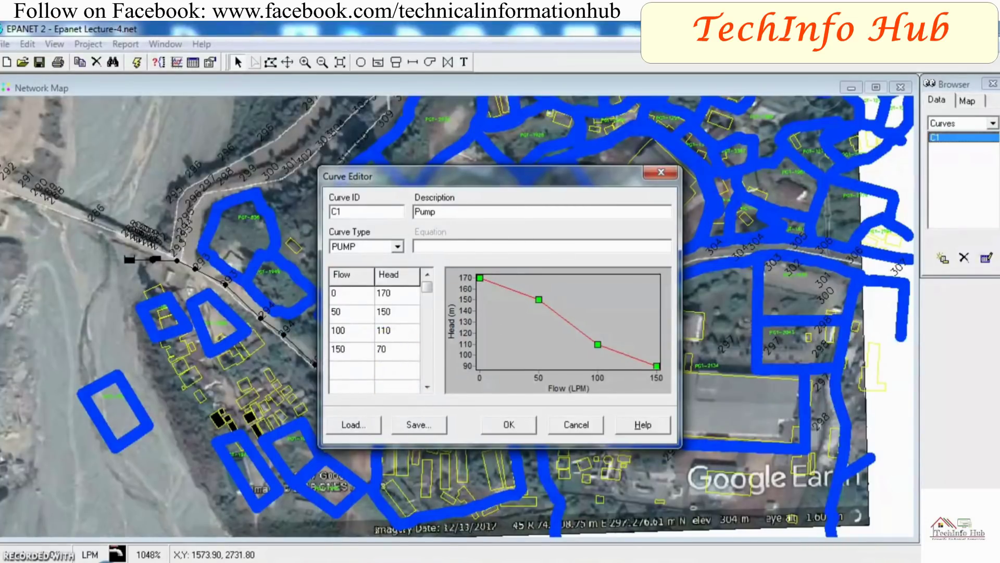
click(392, 370)
click(392, 352)
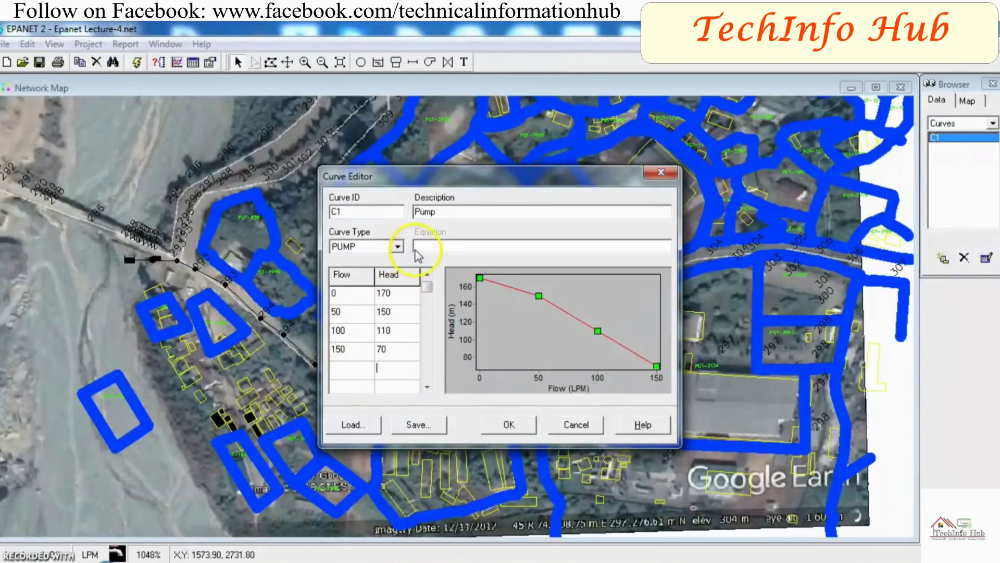
click(397, 350)
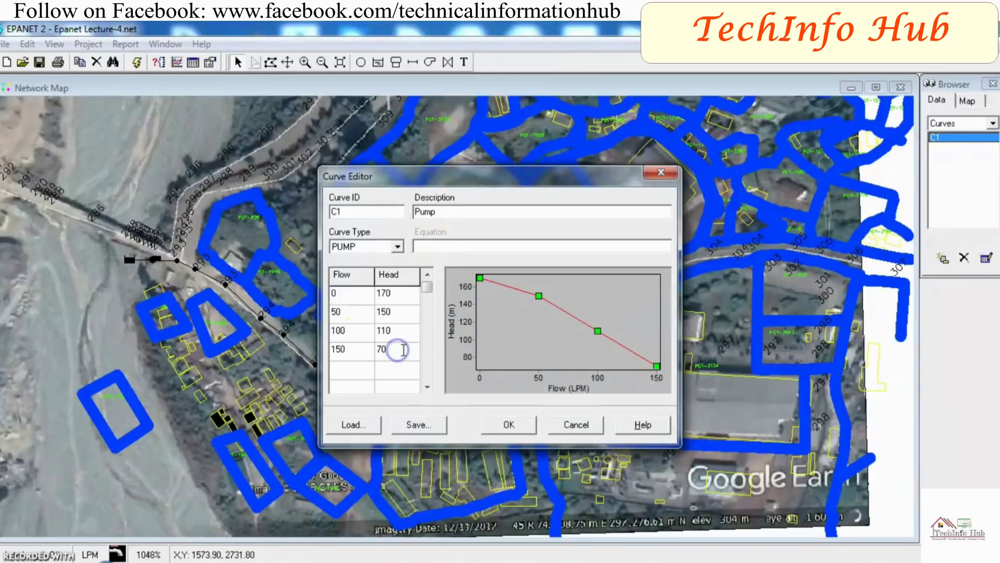
key(BackSpace)
key(BackSpace)
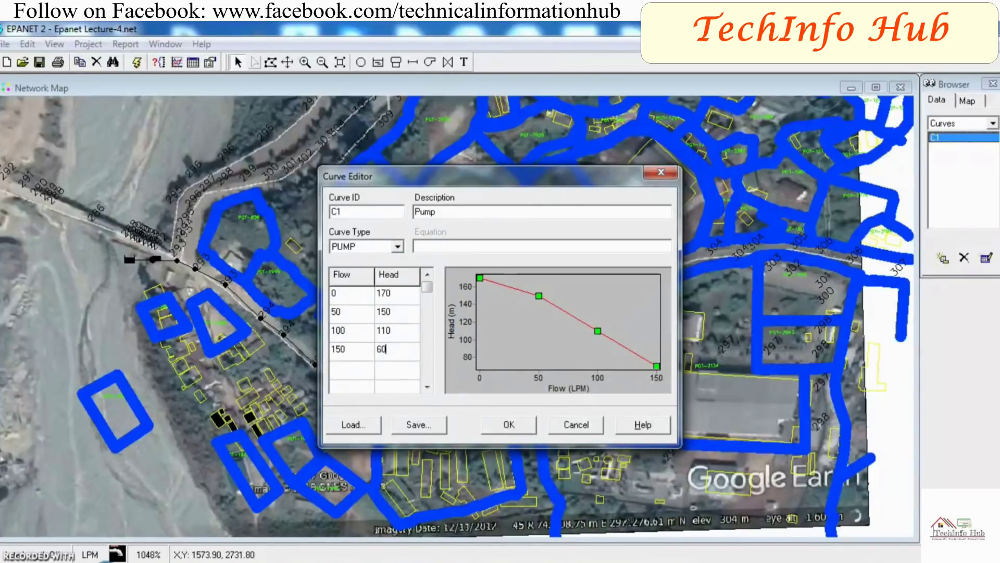
click(402, 367)
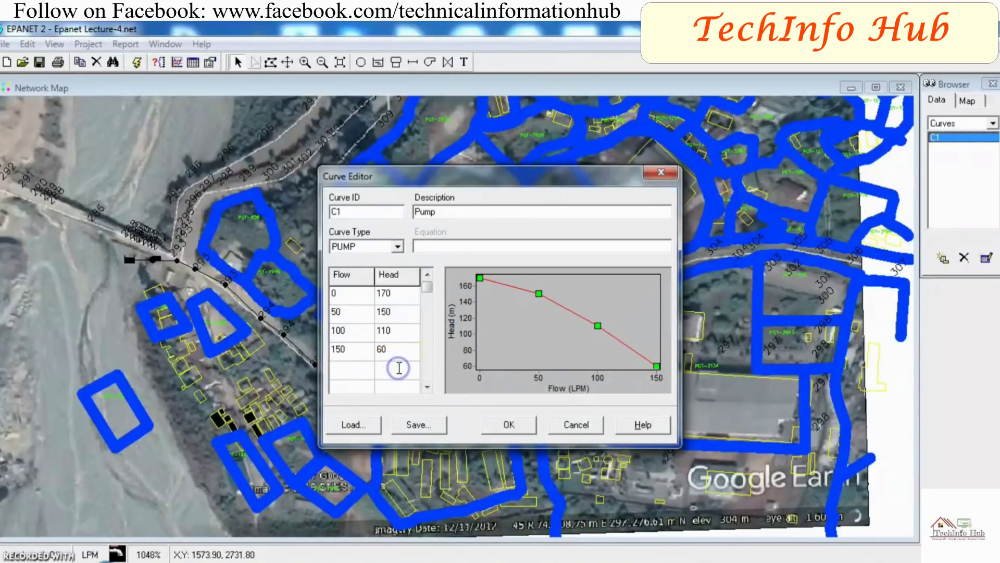
Delete the trial fourth point, leaving curve C1 with three points
click(348, 352)
key(BackSpace)
key(BackSpace)
key(BackSpace)
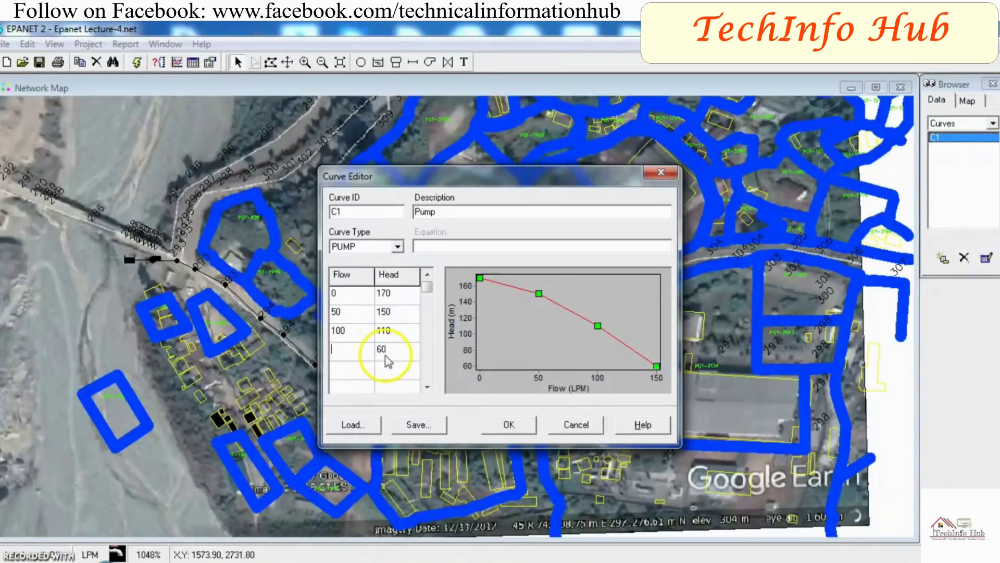
click(401, 350)
key(BackSpace)
key(BackSpace)
click(391, 363)
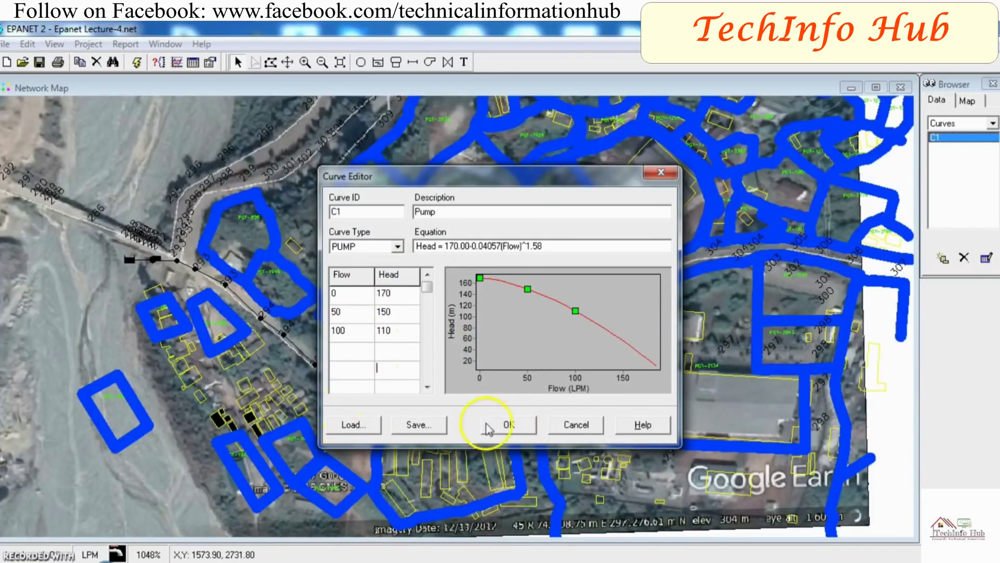
Save curve C1, run the analysis, and review Input Error 226 for pump Pu1
click(513, 429)
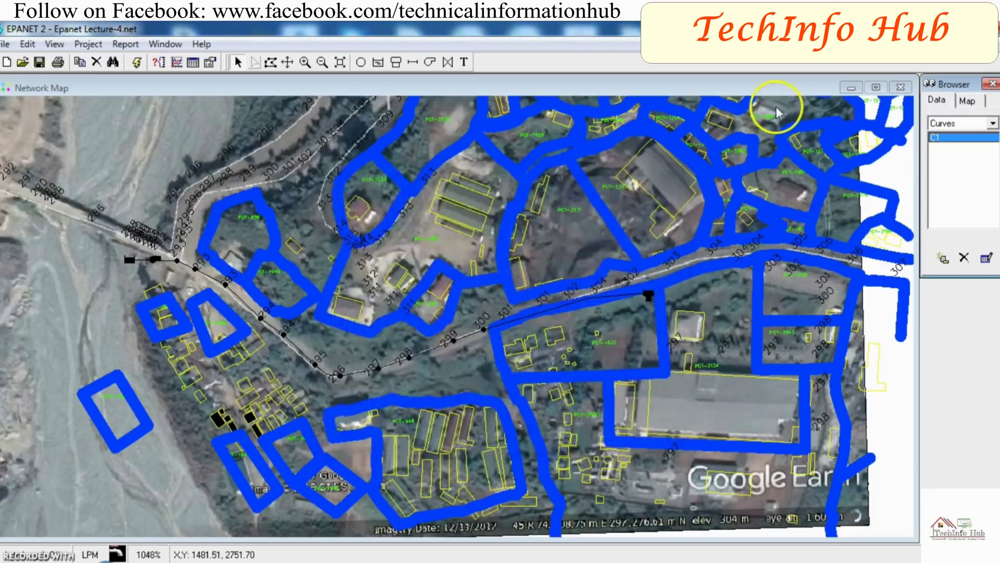
click(138, 63)
click(500, 317)
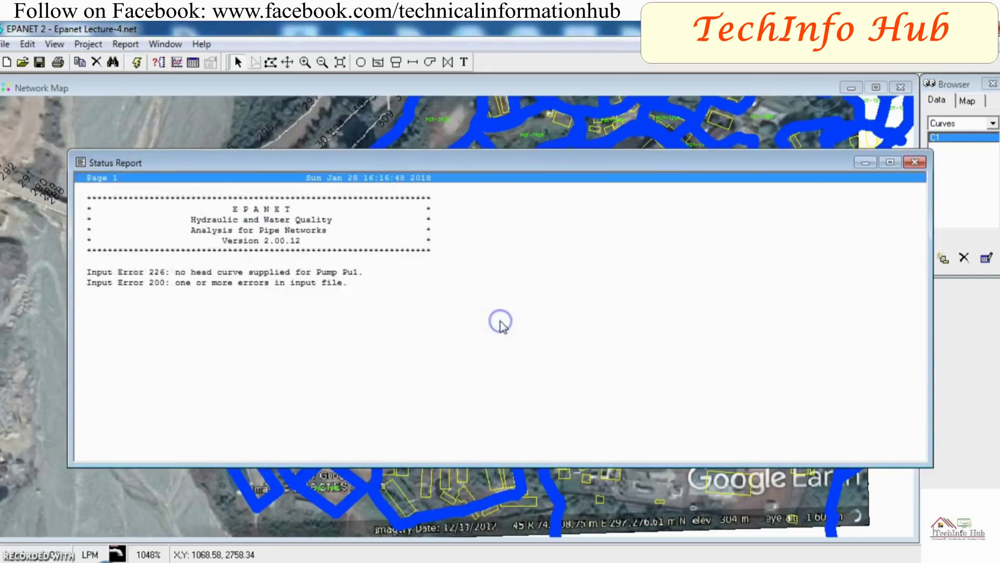
click(194, 272)
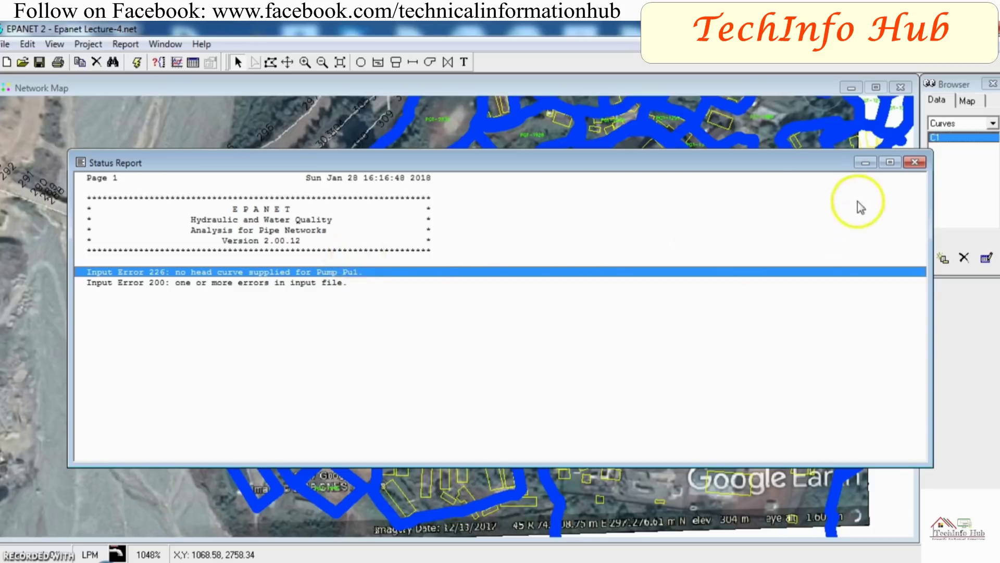
click(916, 163)
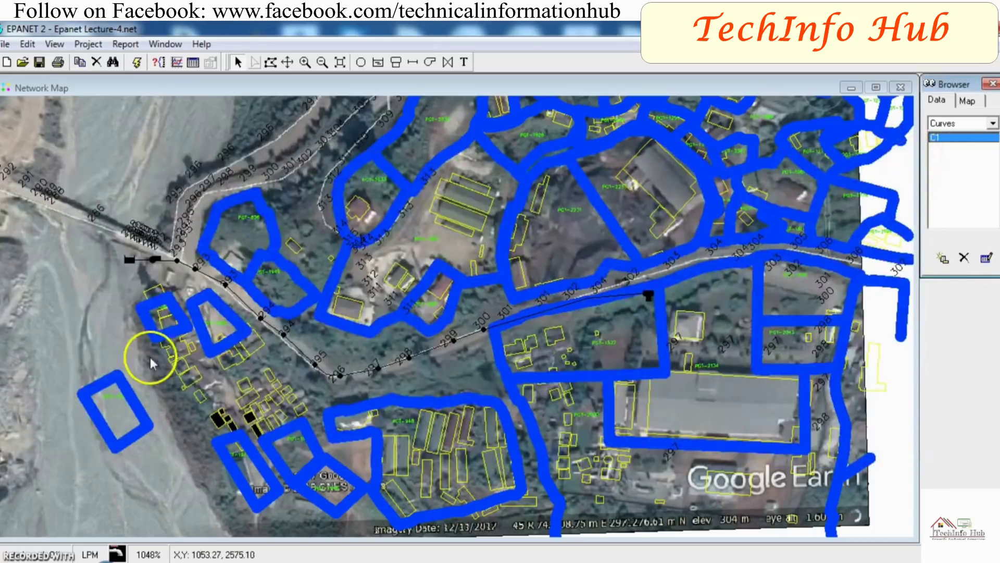
Set pump Pu1's pump curve to C1 and rerun the network successfully
double_click(157, 259)
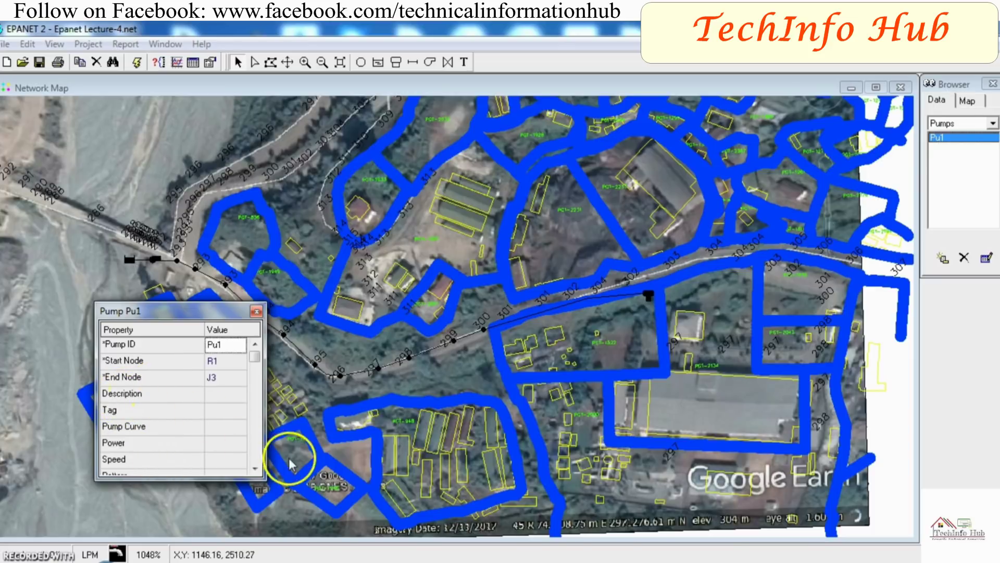
click(223, 429)
text(C1)
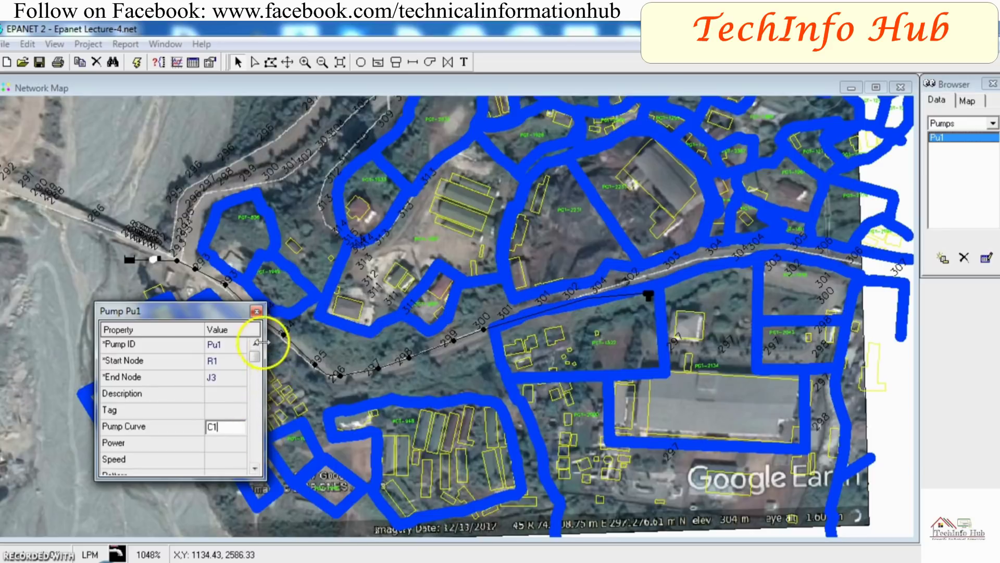
click(339, 412)
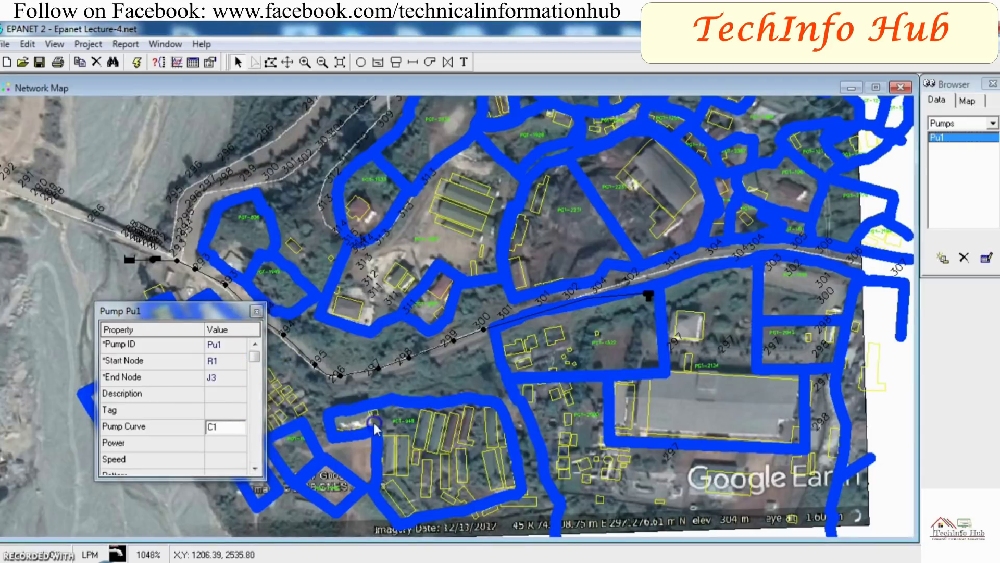
click(256, 311)
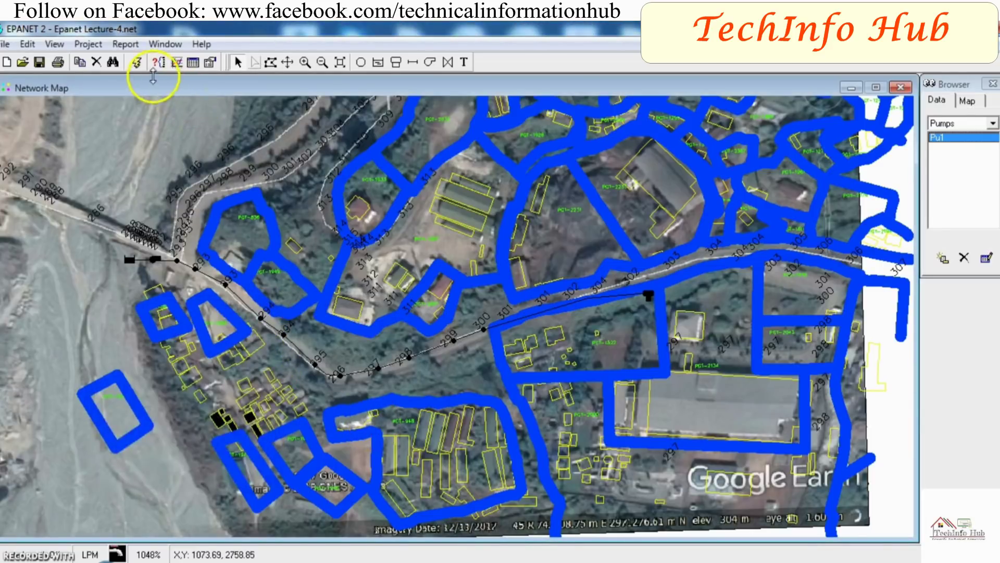
click(138, 63)
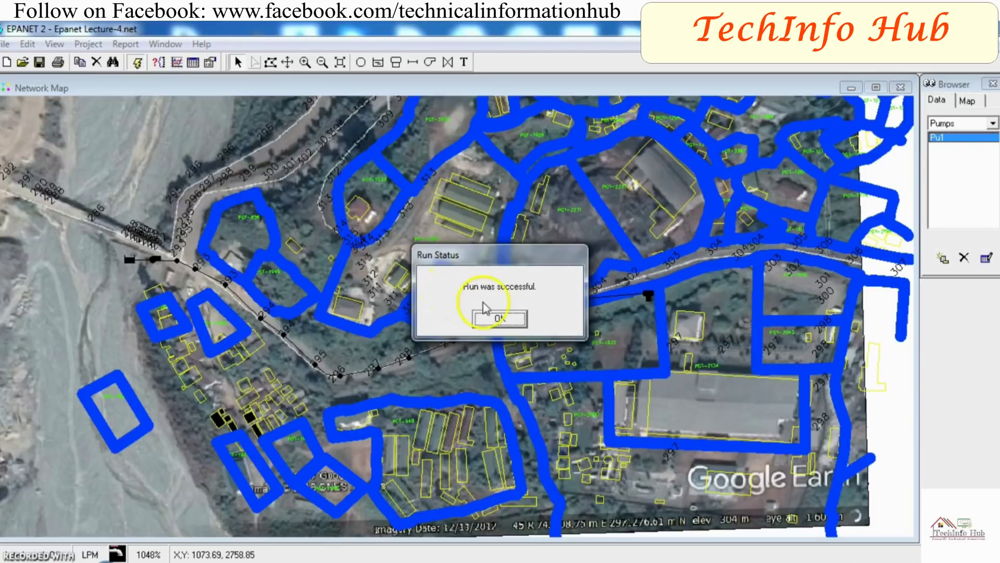
click(499, 317)
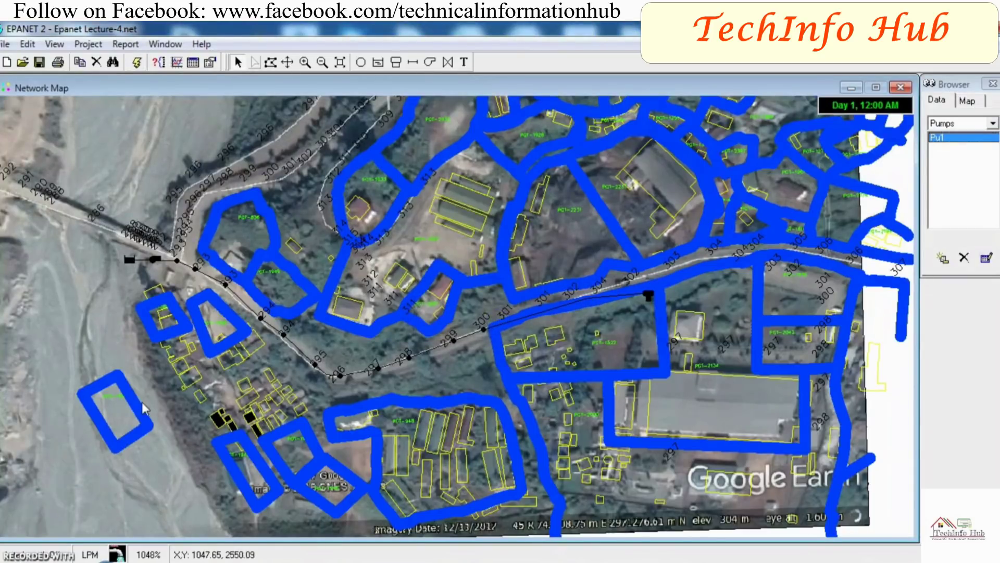